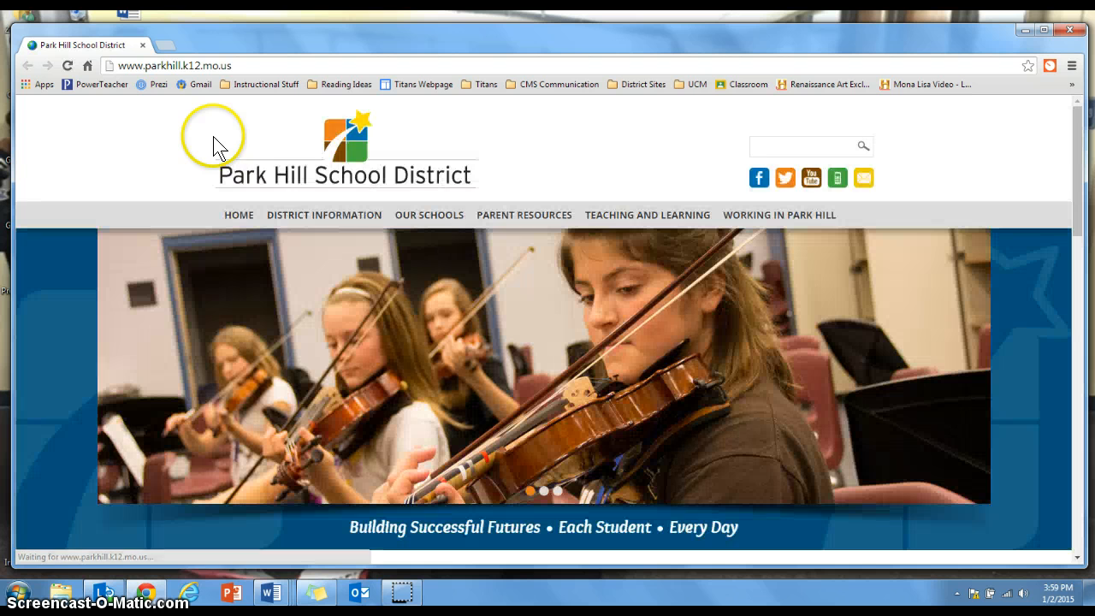
Open the website tourbuilder.withgoogle.com in the current browser tab
click(227, 67)
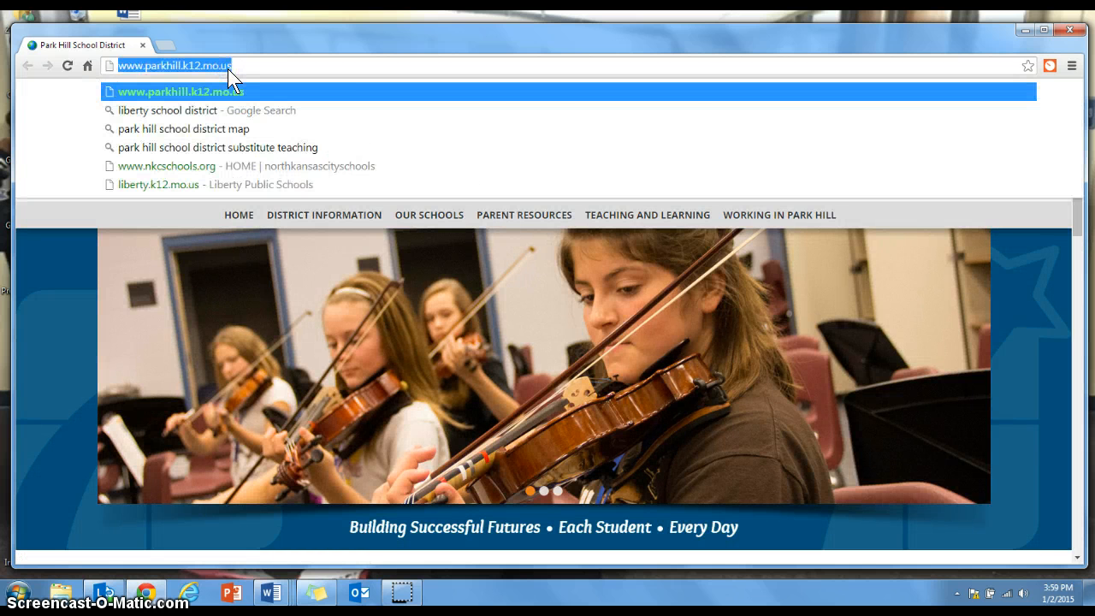
text(tourbuilder.)
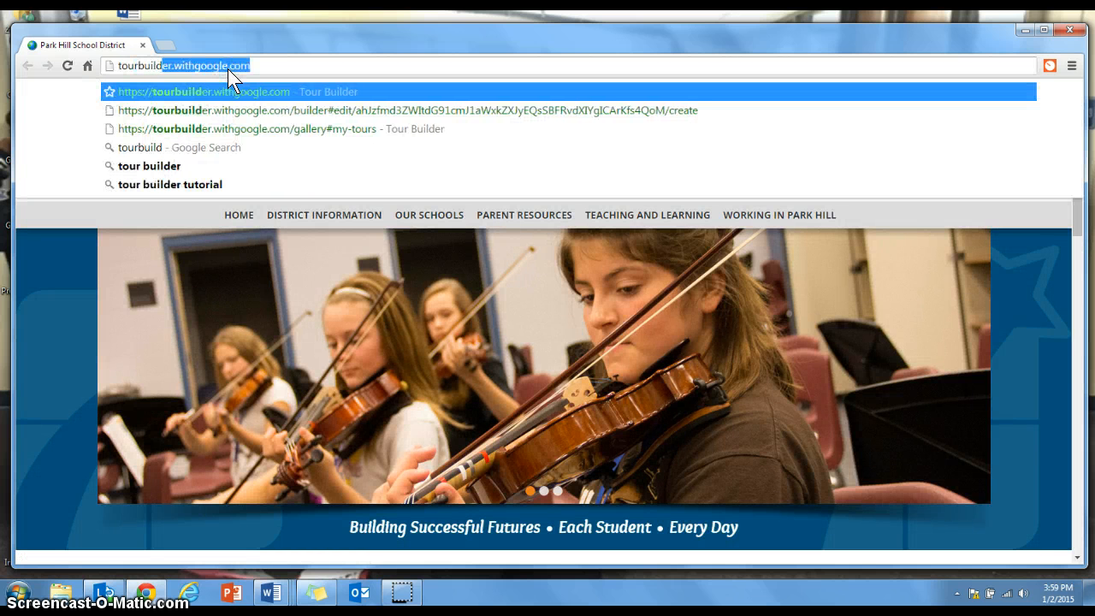
text(withgoogle.com)
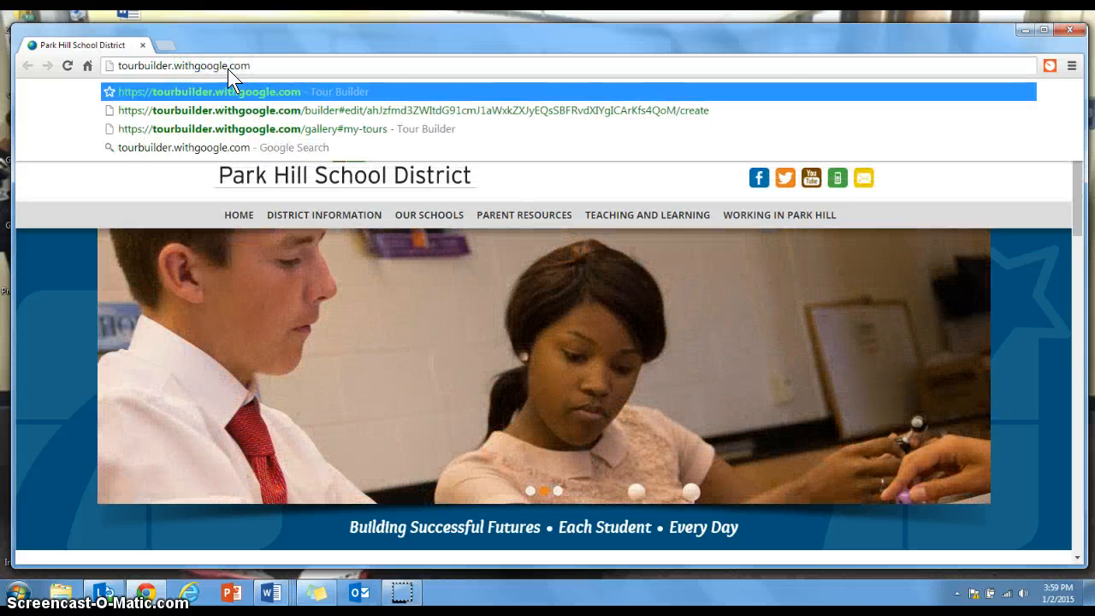
key(Return)
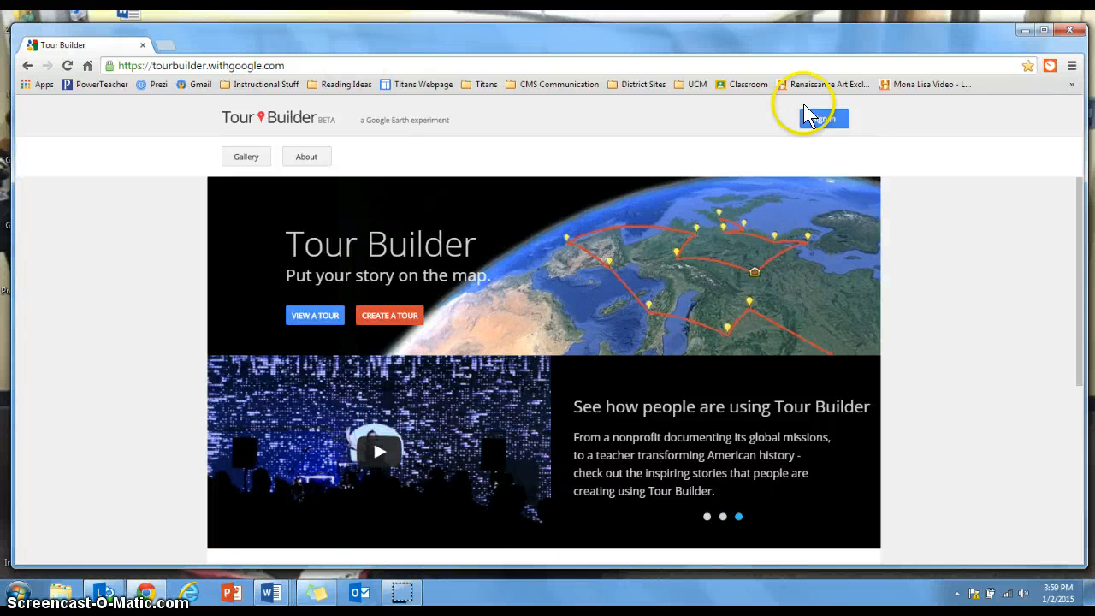
Sign in to Tour Builder with the Park Hill school district Google account
click(838, 124)
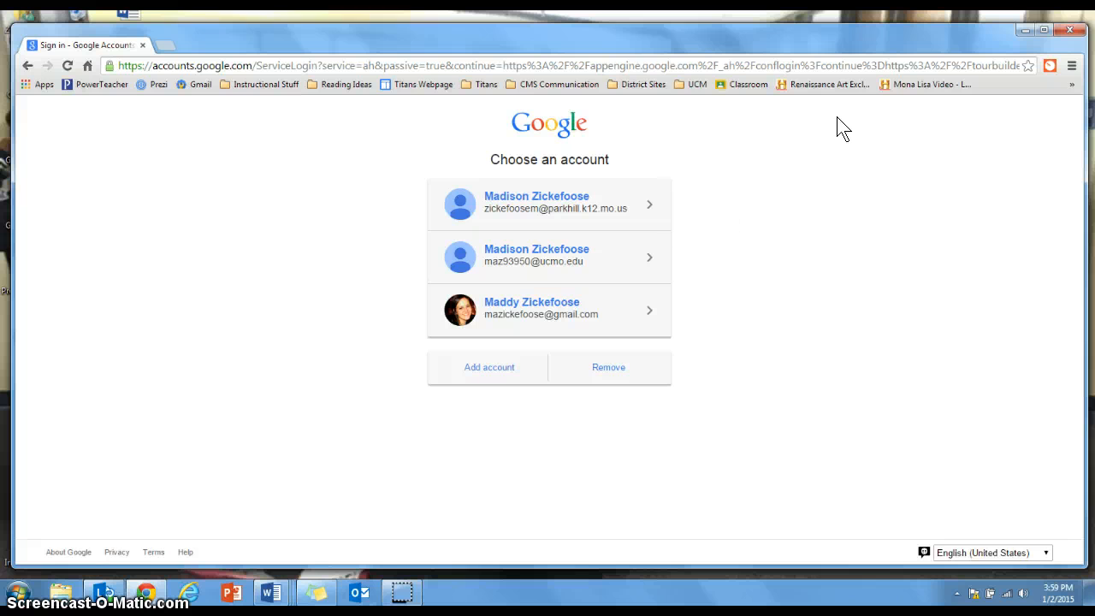
click(663, 213)
click(645, 212)
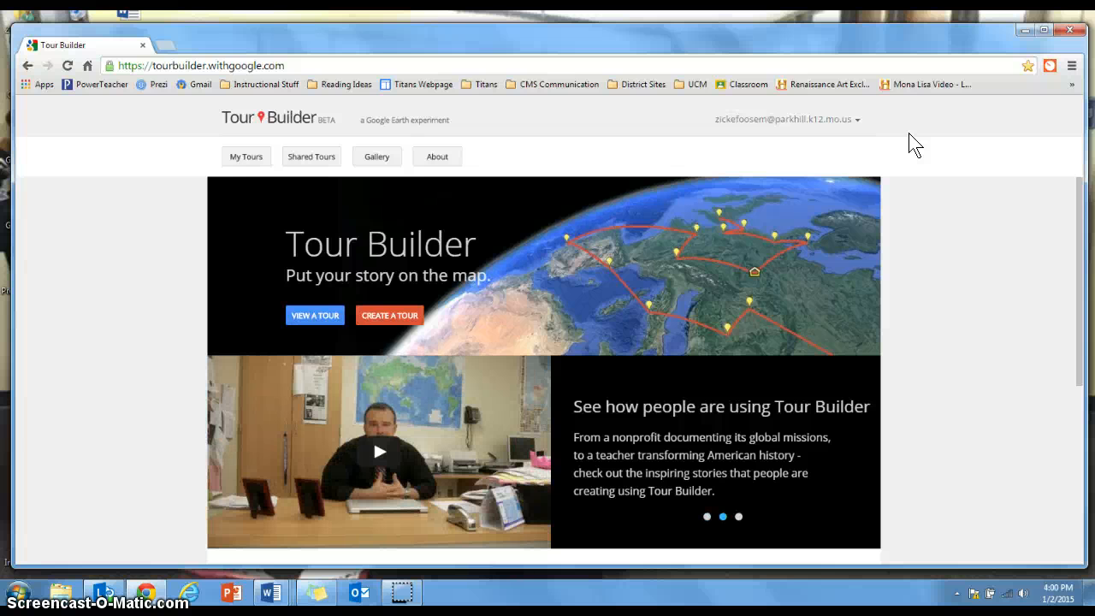
Create a new tour named "Ms. Z's Tour of Europe" and fill in the author's name
click(392, 313)
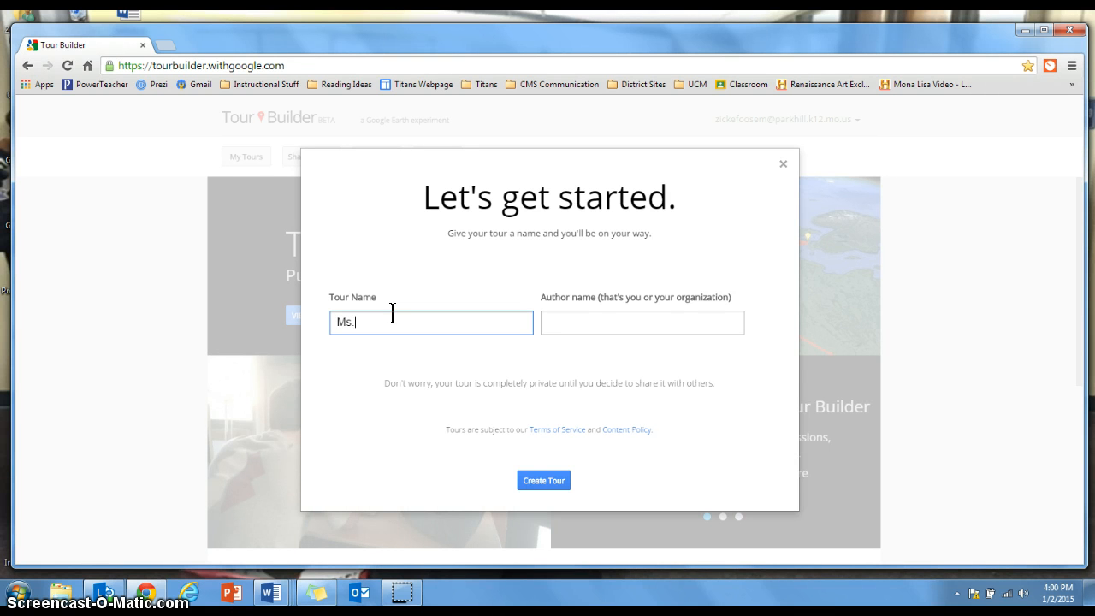
text(Tour)
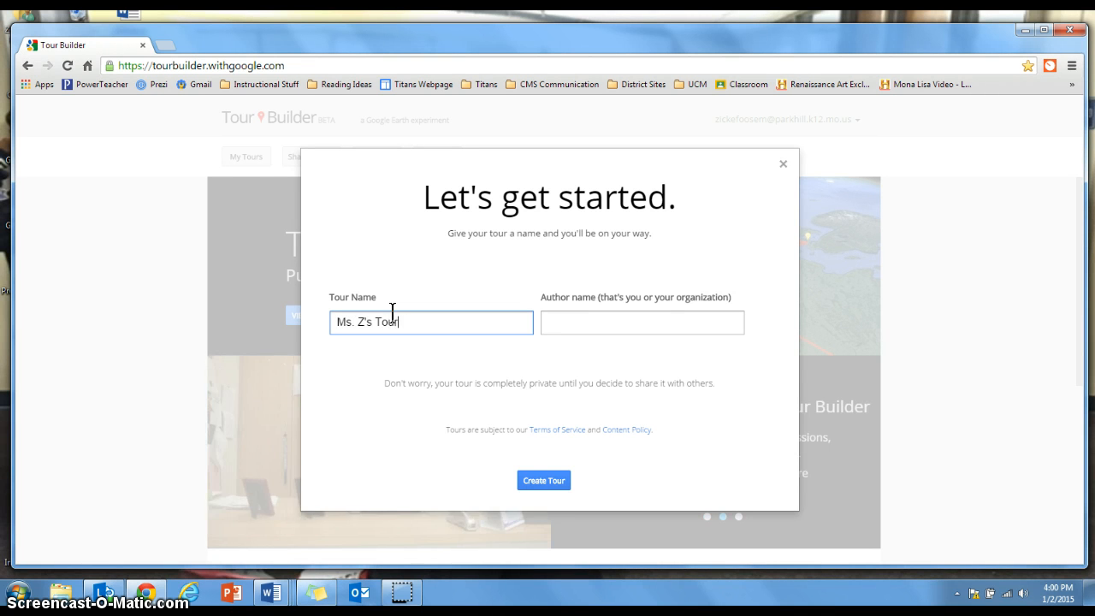
text( of Europe)
click(614, 326)
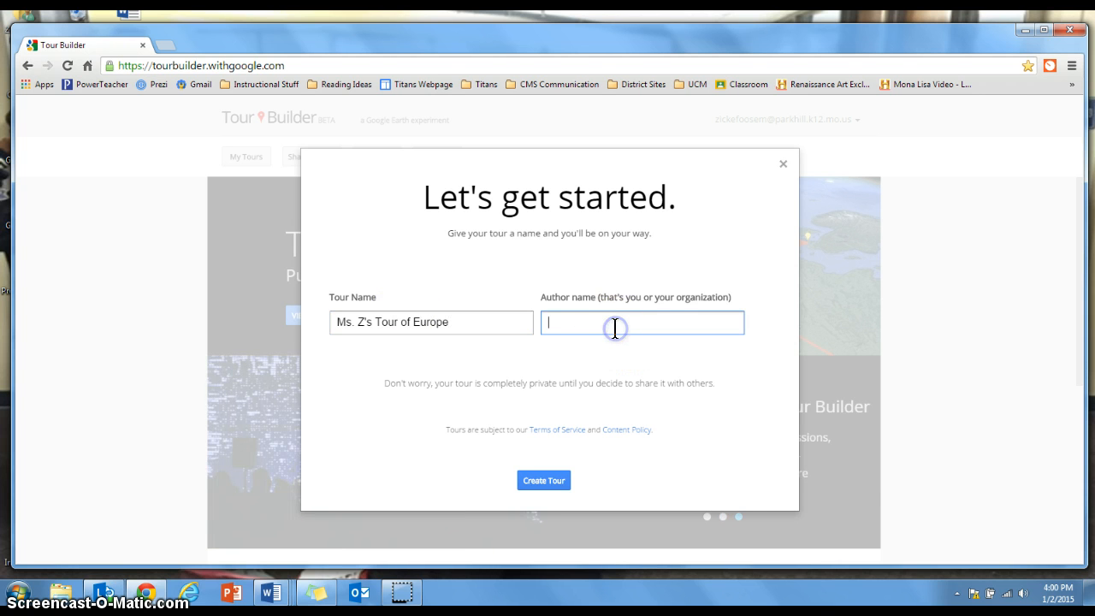
text(Ms. Z)
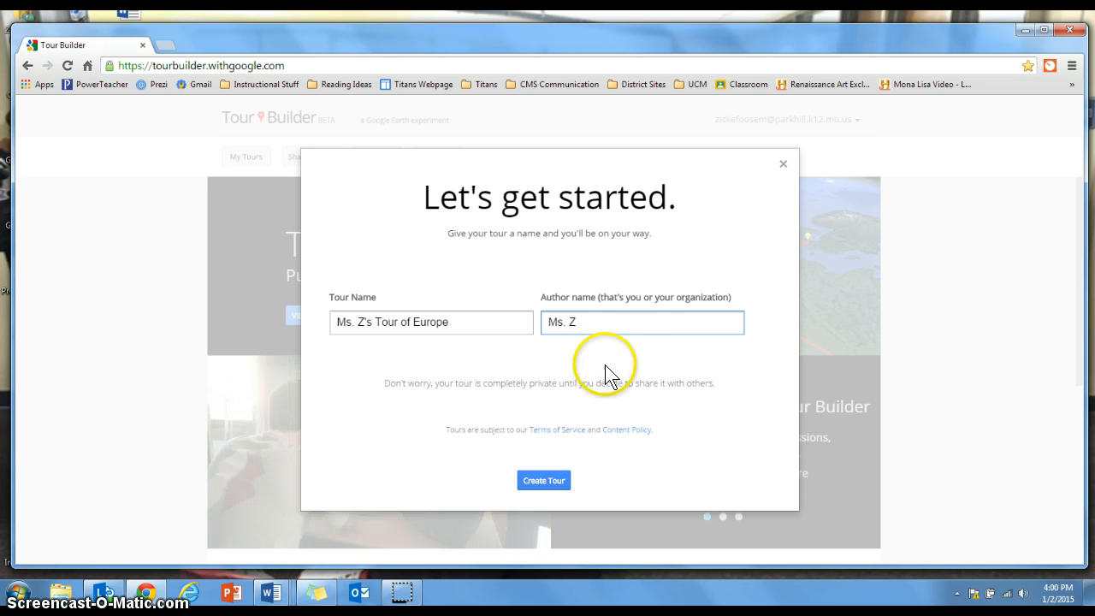
click(552, 486)
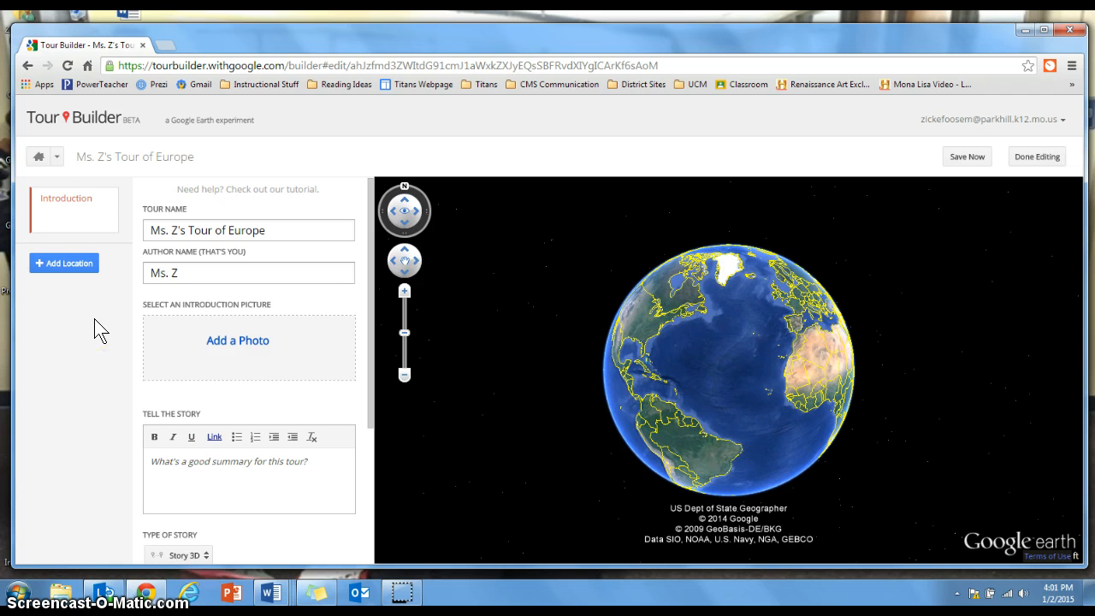
click(96, 221)
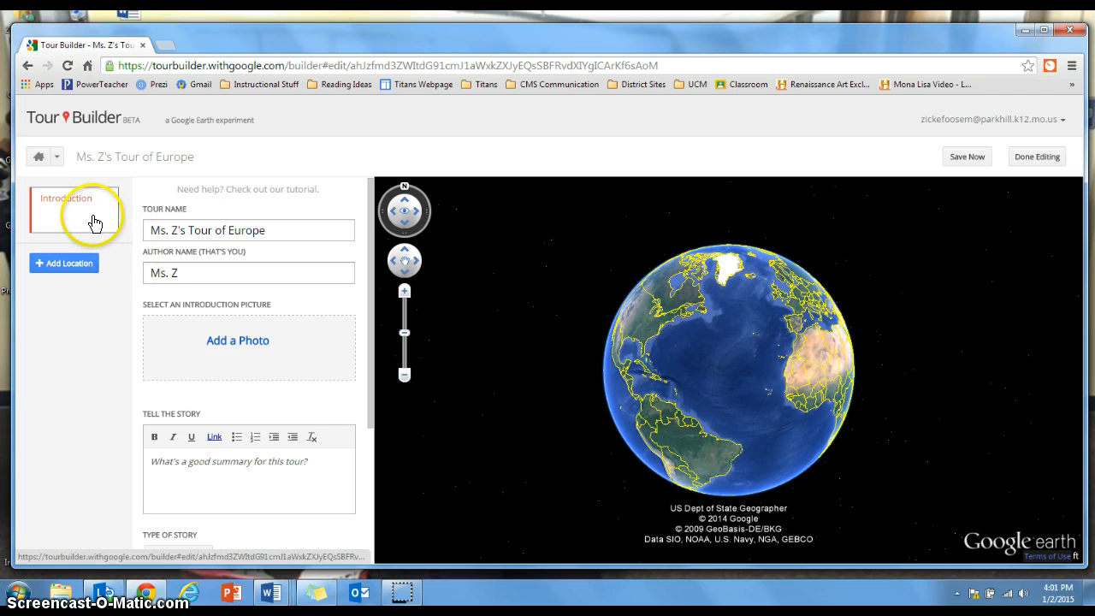
click(247, 231)
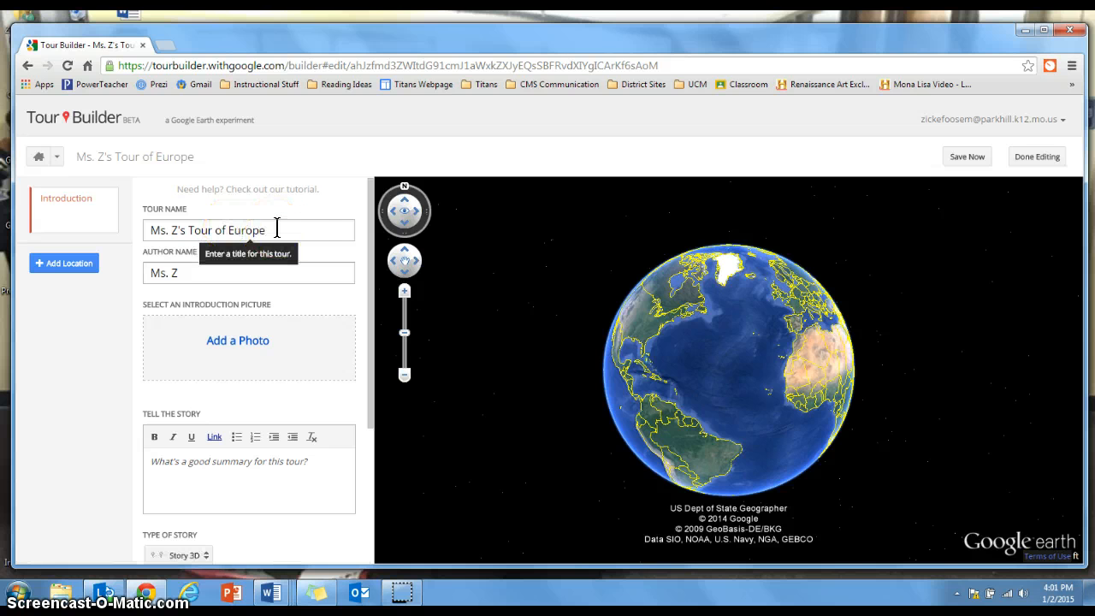
click(271, 266)
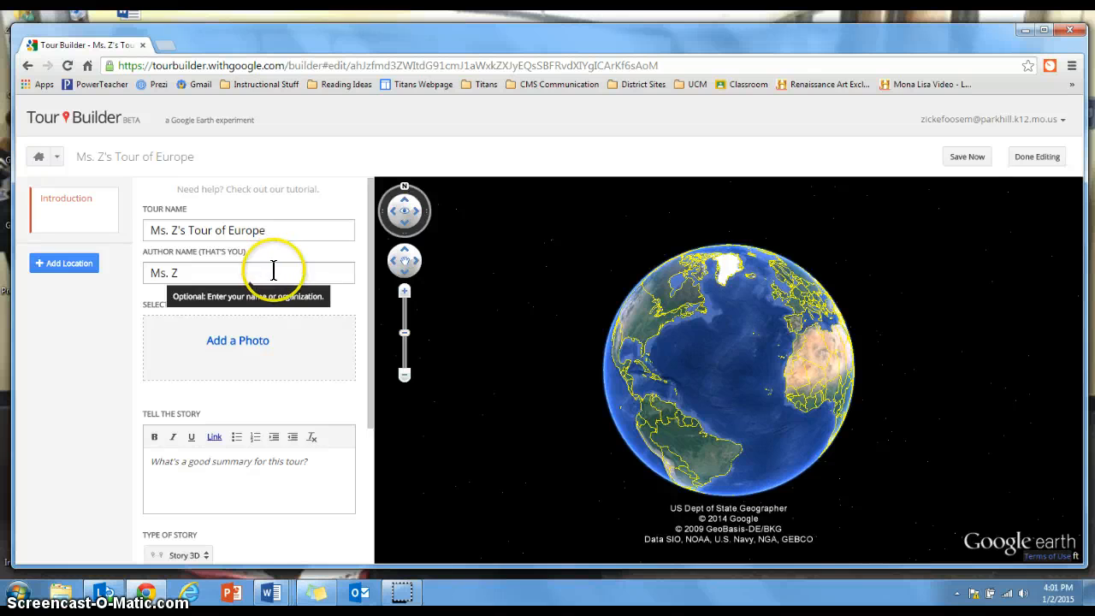
Start adding an introduction picture to the tour and search Google images for "europe"
click(273, 331)
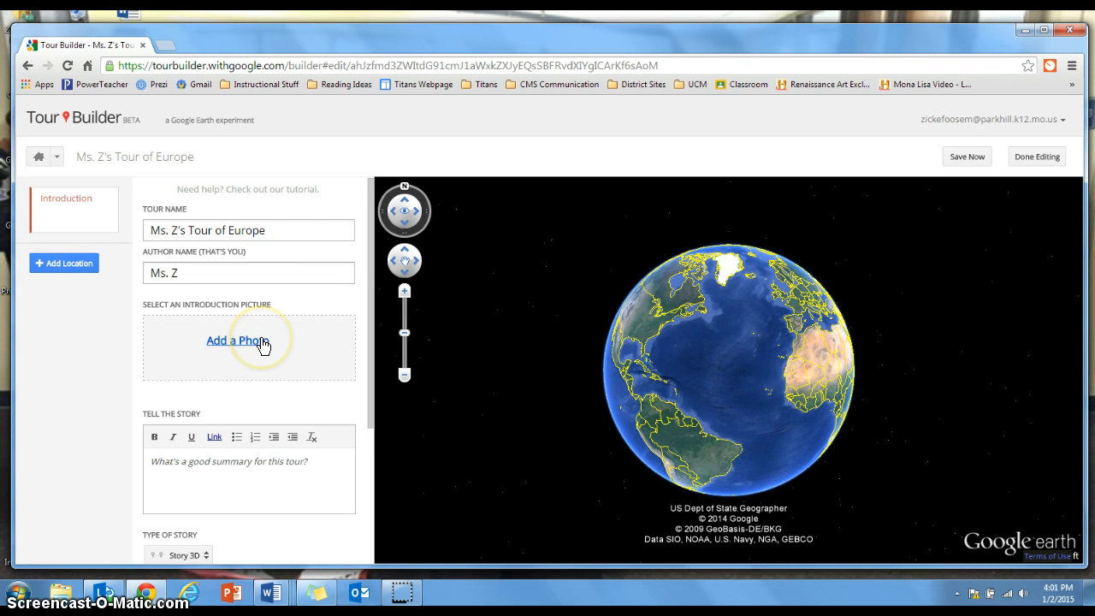
click(262, 340)
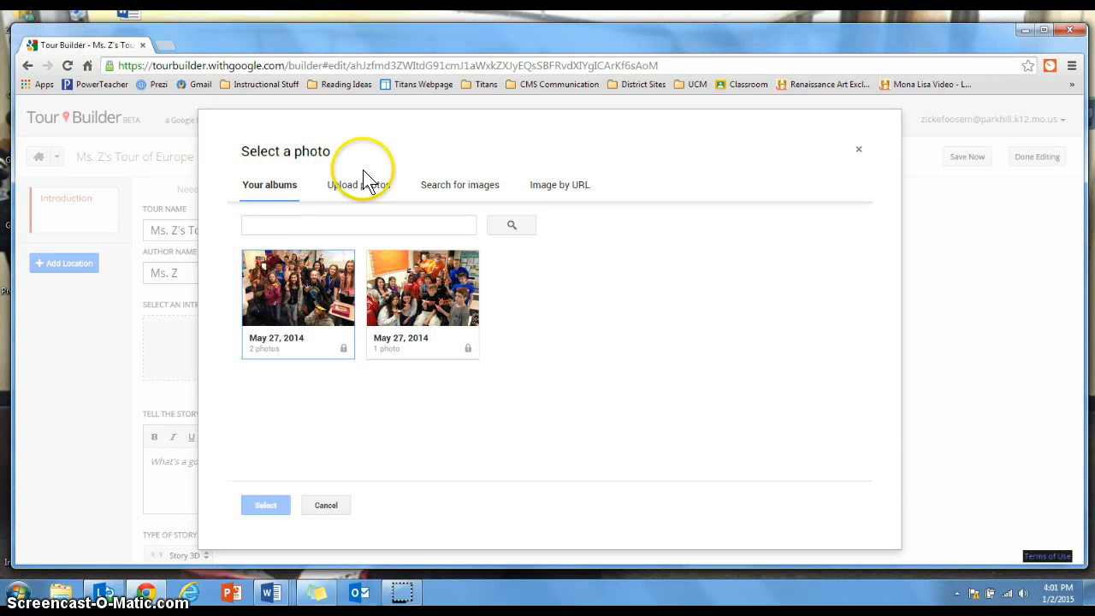
click(470, 192)
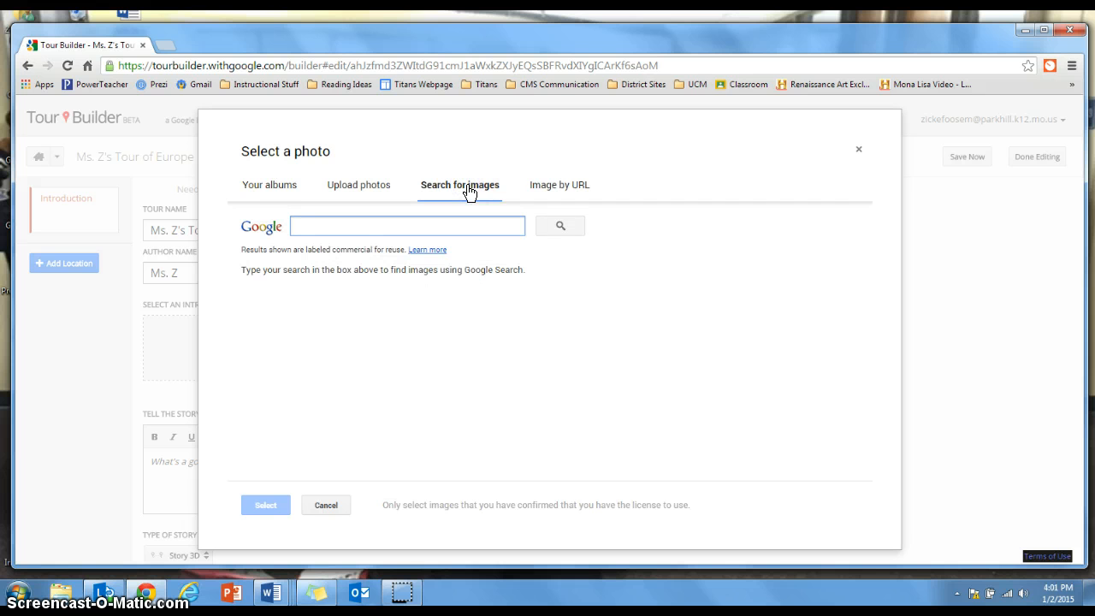
text(europe)
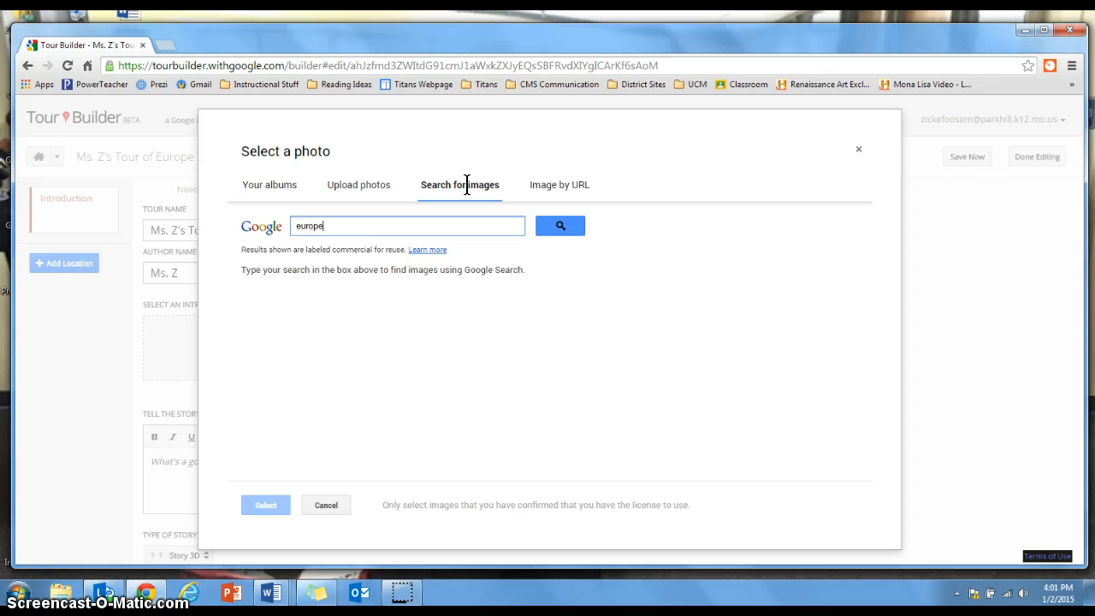
key(Return)
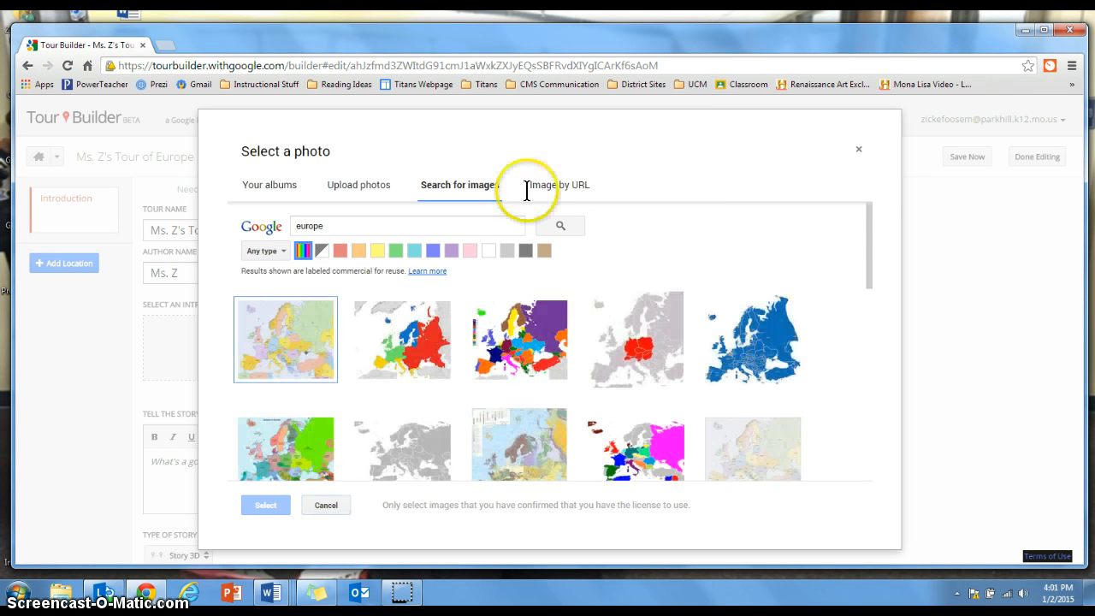
Use the Europe map with blue, green, yellow and red regions from the search results as the introduction picture
drag(867, 220, 860, 259)
click(522, 313)
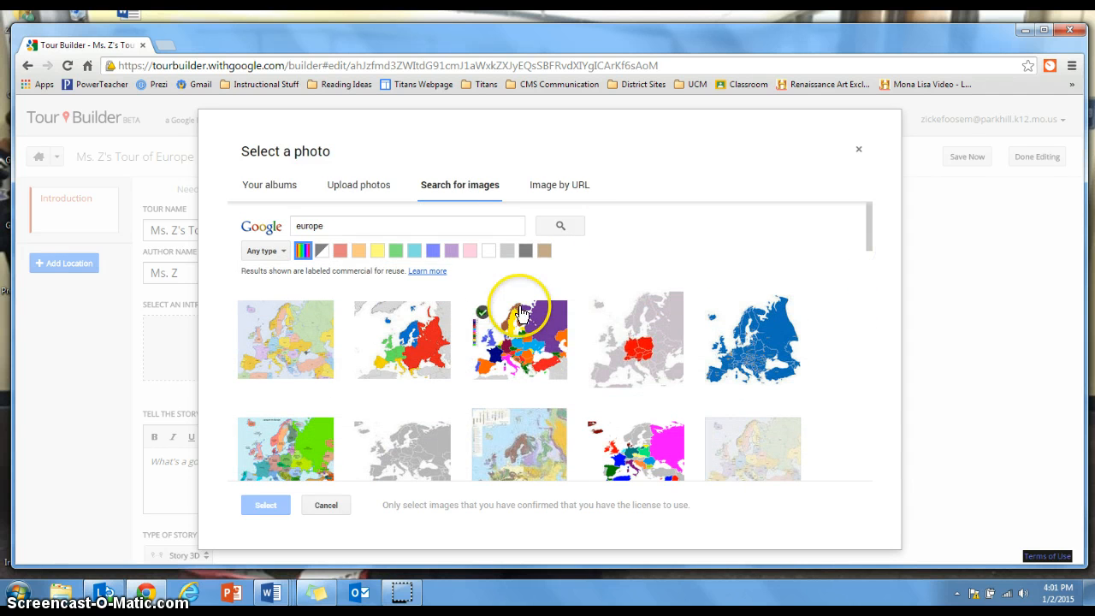
click(411, 310)
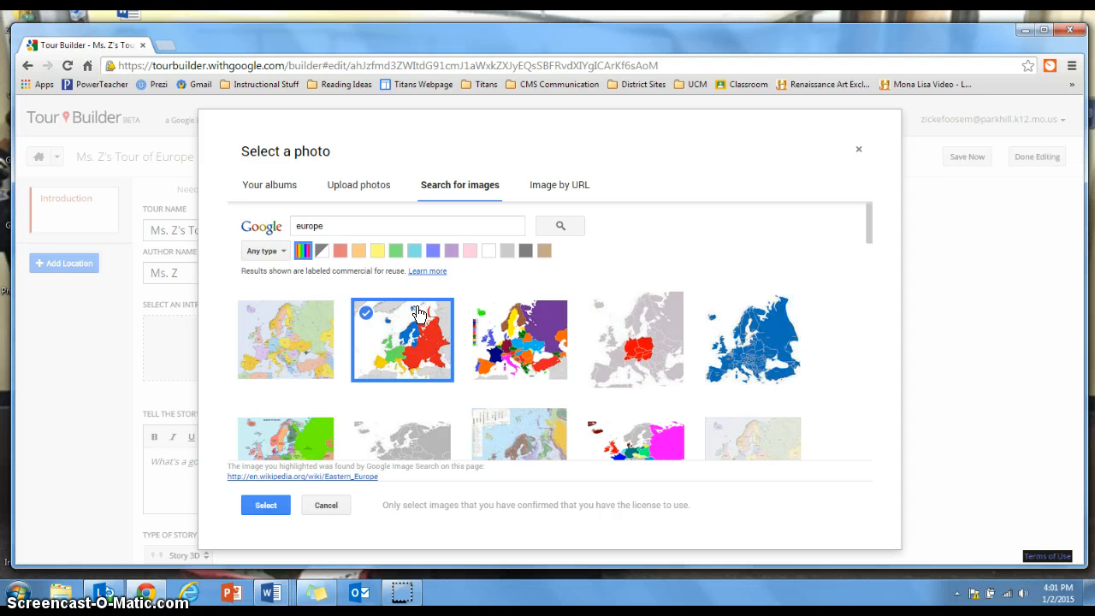
click(265, 505)
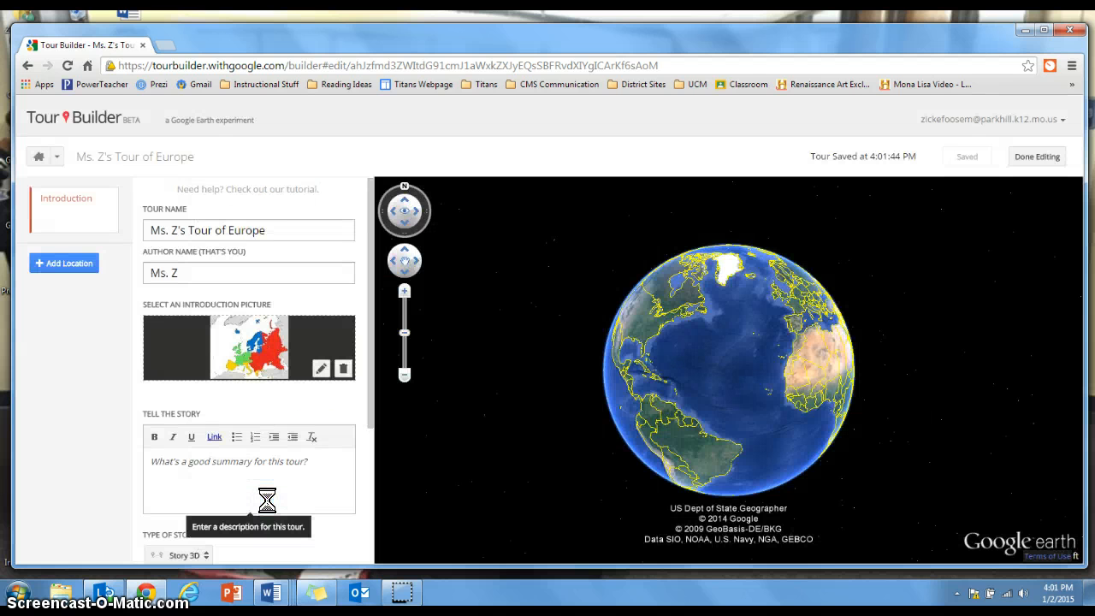
View the introduction picture full screen, title it "Tour of Europe", save the change and close the view
click(258, 354)
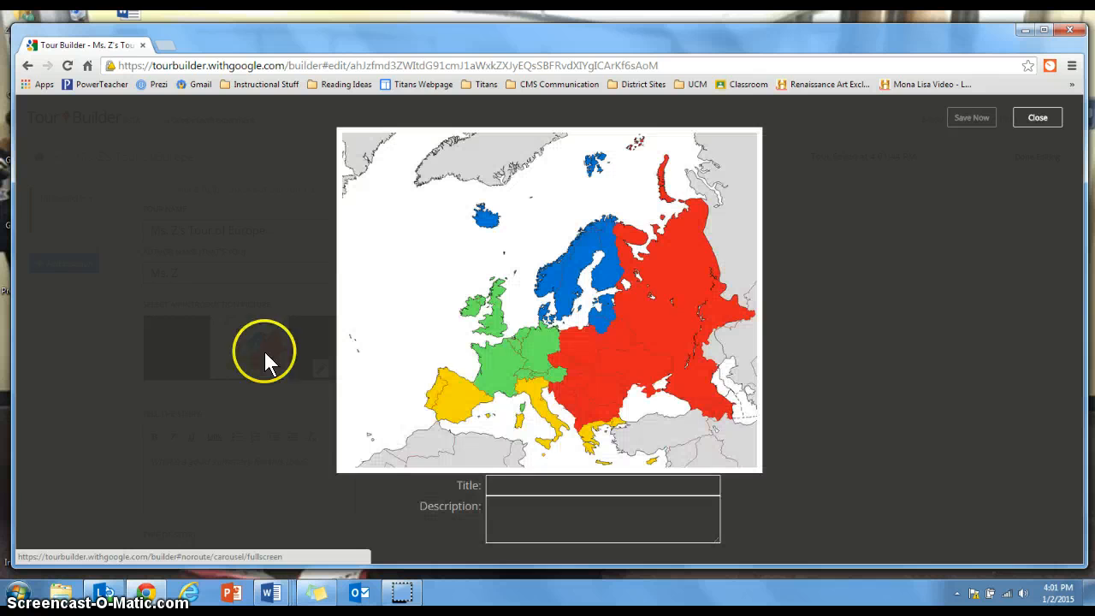
click(510, 484)
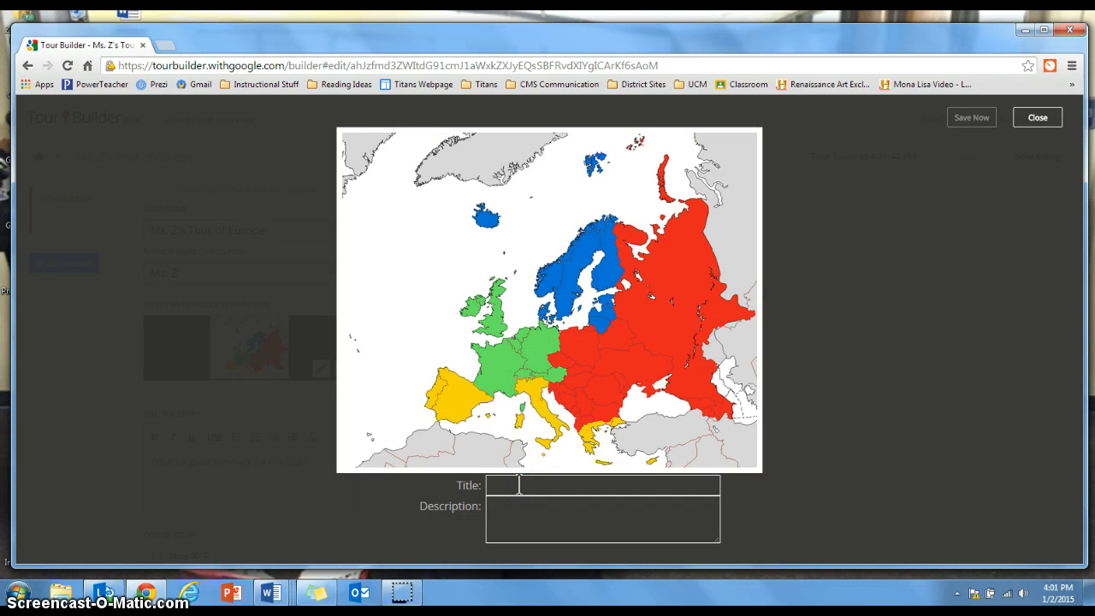
text(Tour of Europe)
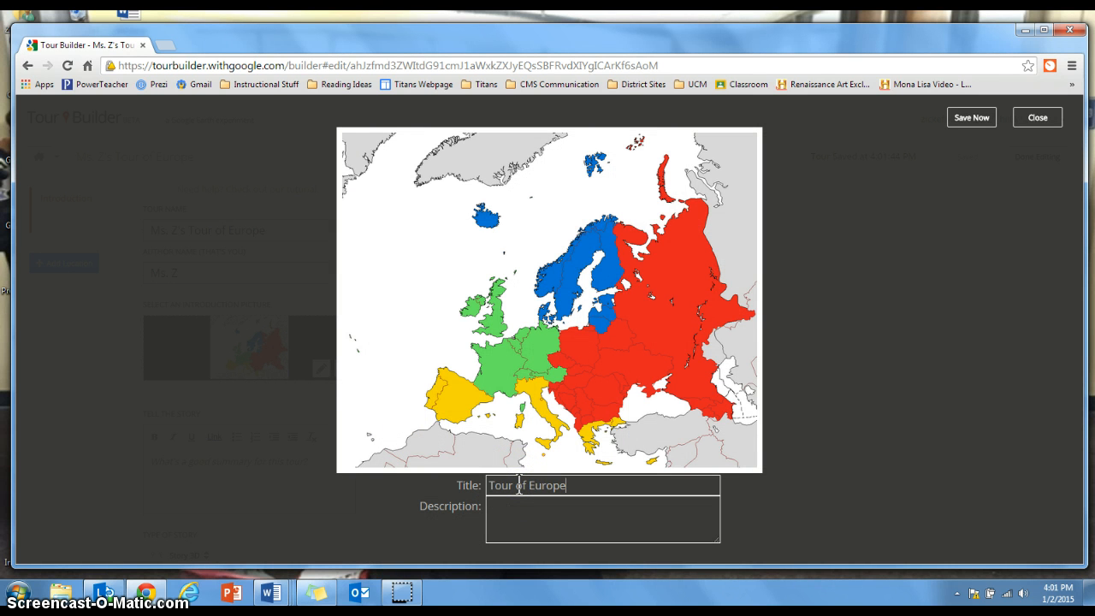
click(978, 118)
click(1039, 117)
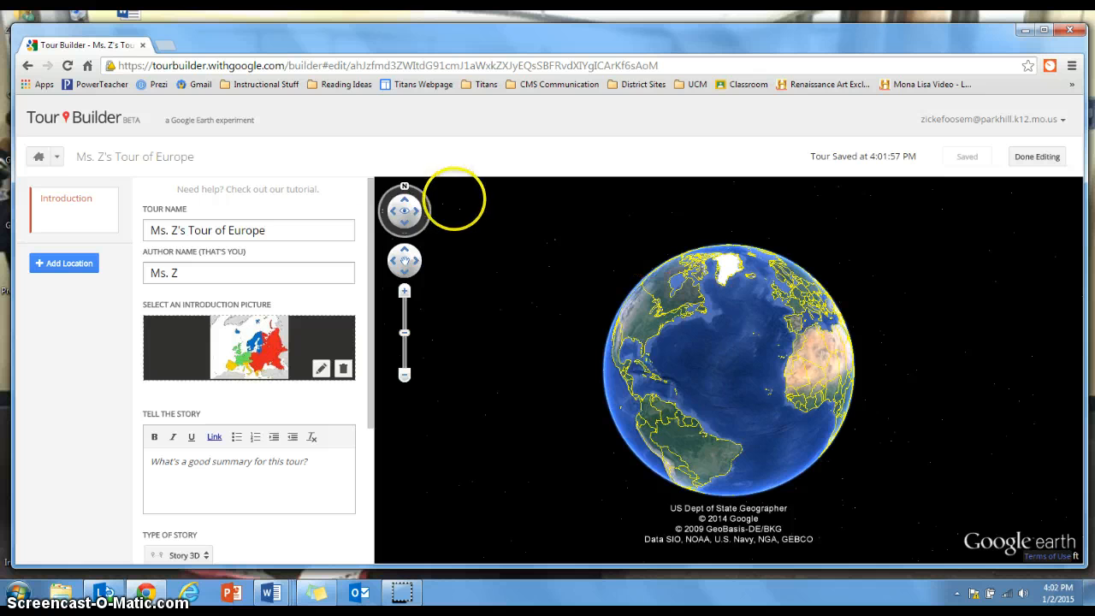
Enter "Here is my sample tour of all of the cities in Europe that I would like to visit." as the tour's story
scroll(371, 228, down, 1)
drag(369, 226, 372, 281)
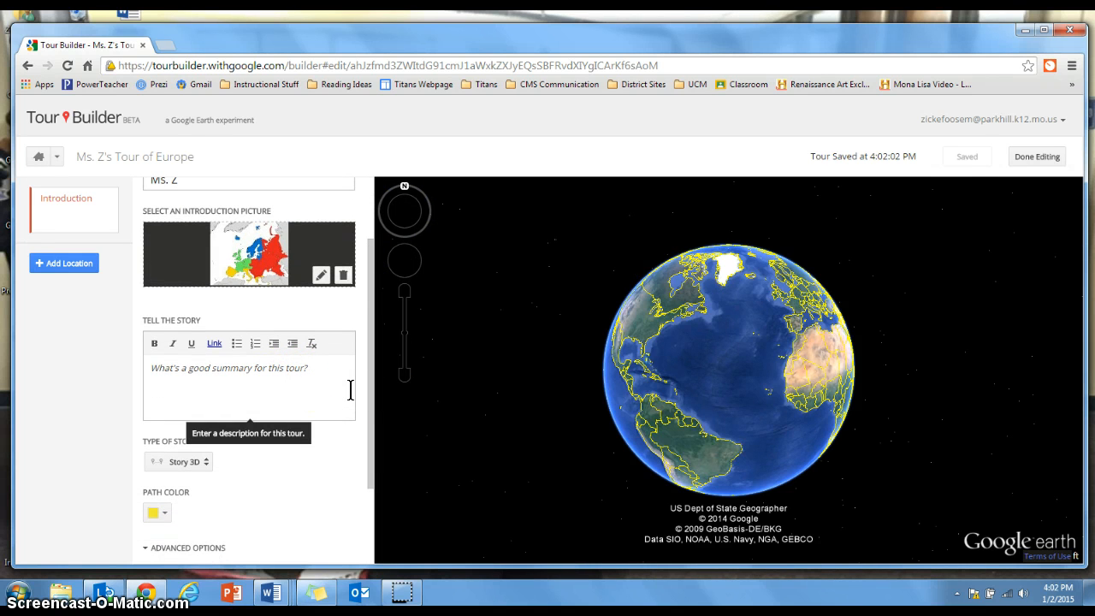
click(332, 382)
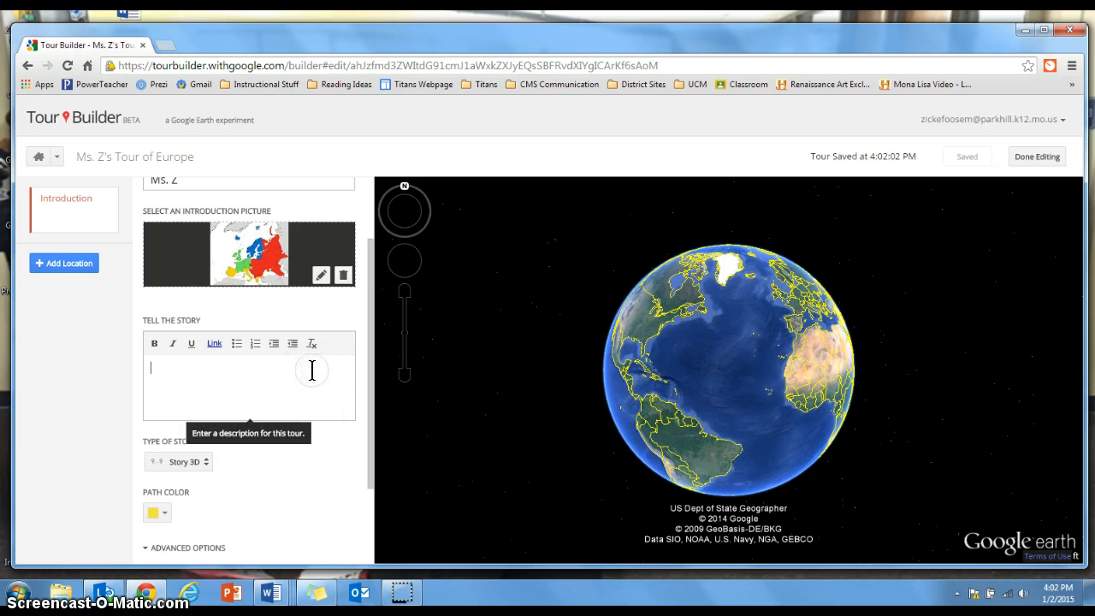
text(Here i)
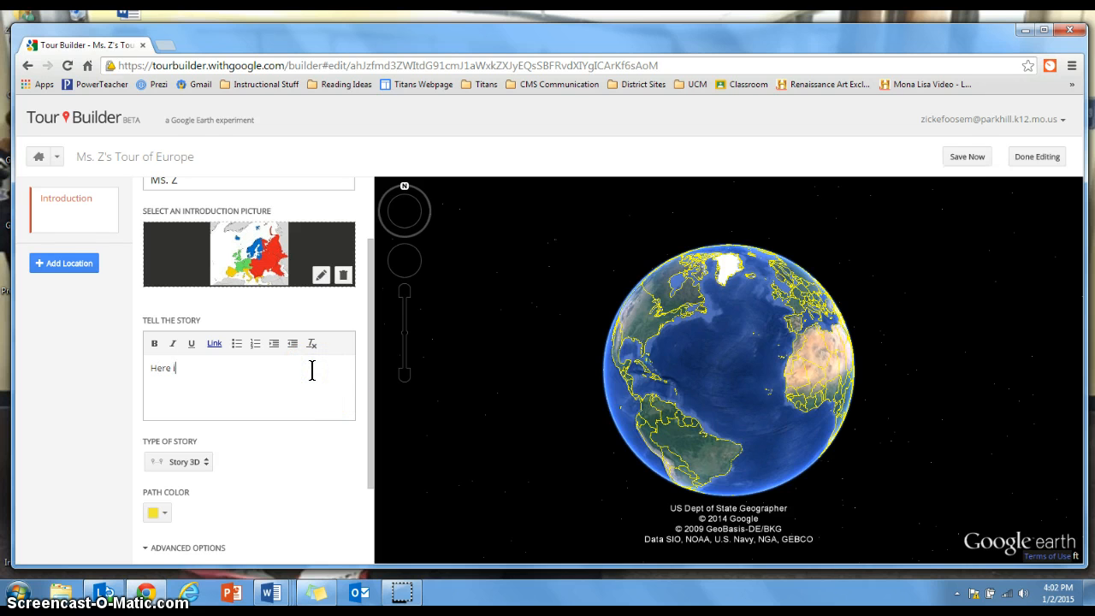
text(s my sample tour of all of the cit)
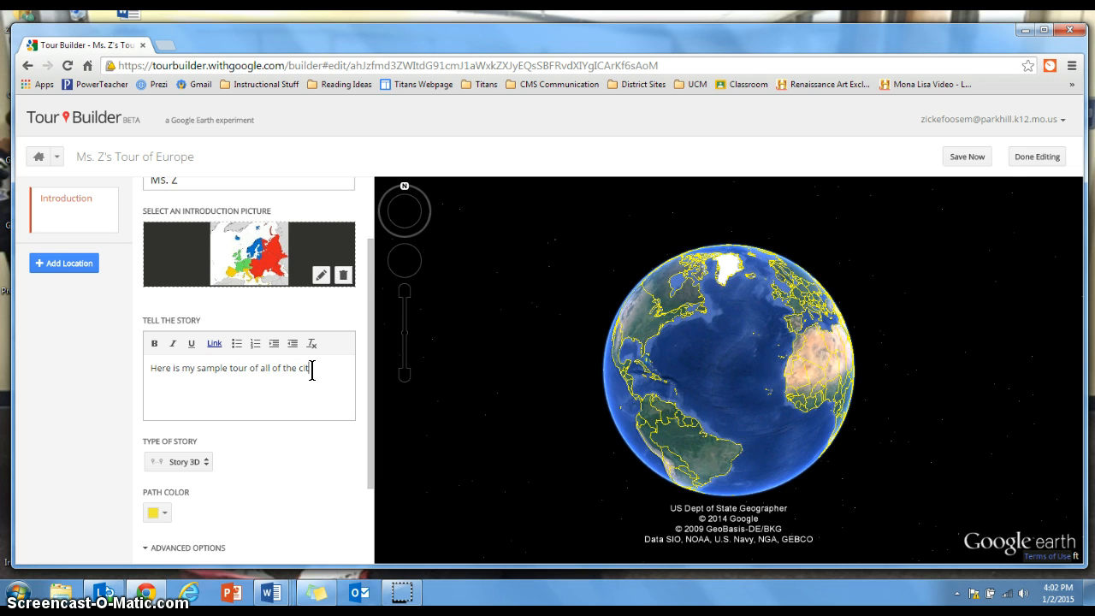
text(ies in Europe that I would li)
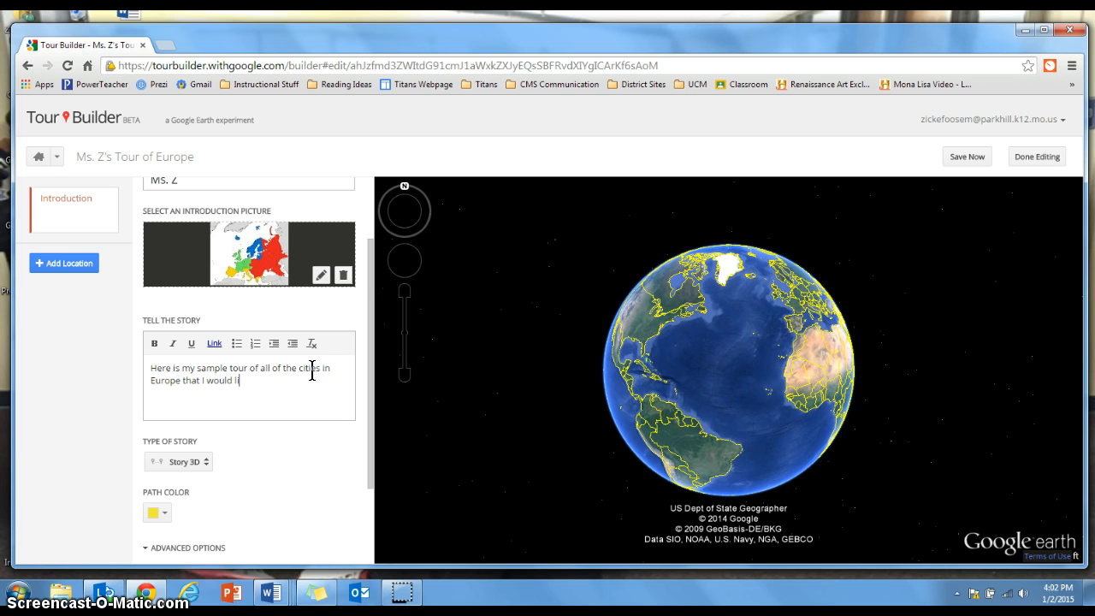
text(ke to visit.)
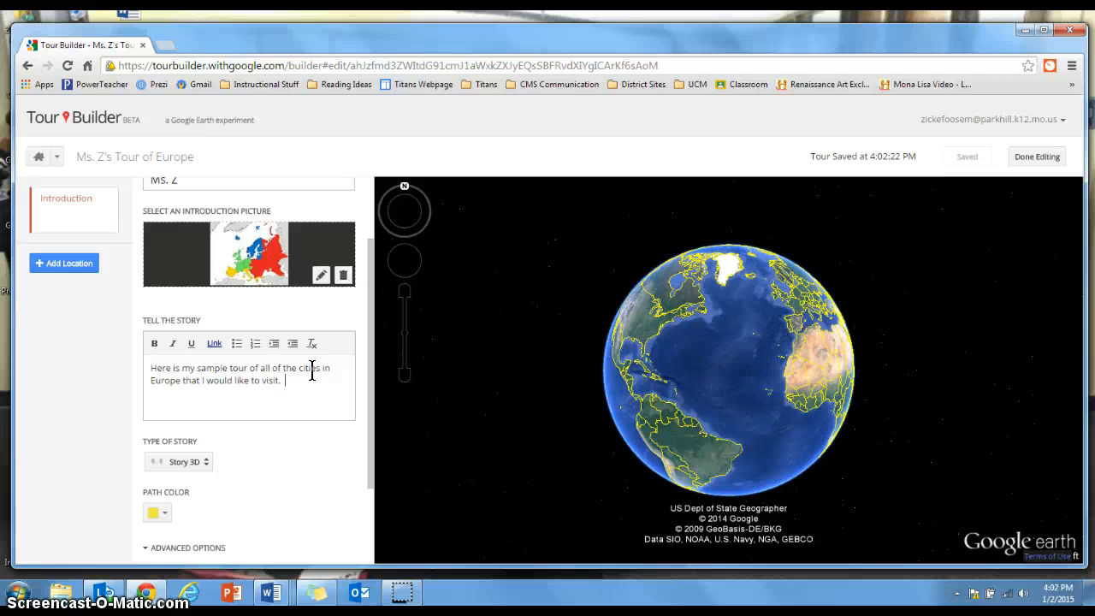
Change the tour's path color to the bright medium blue swatch
drag(369, 305, 379, 386)
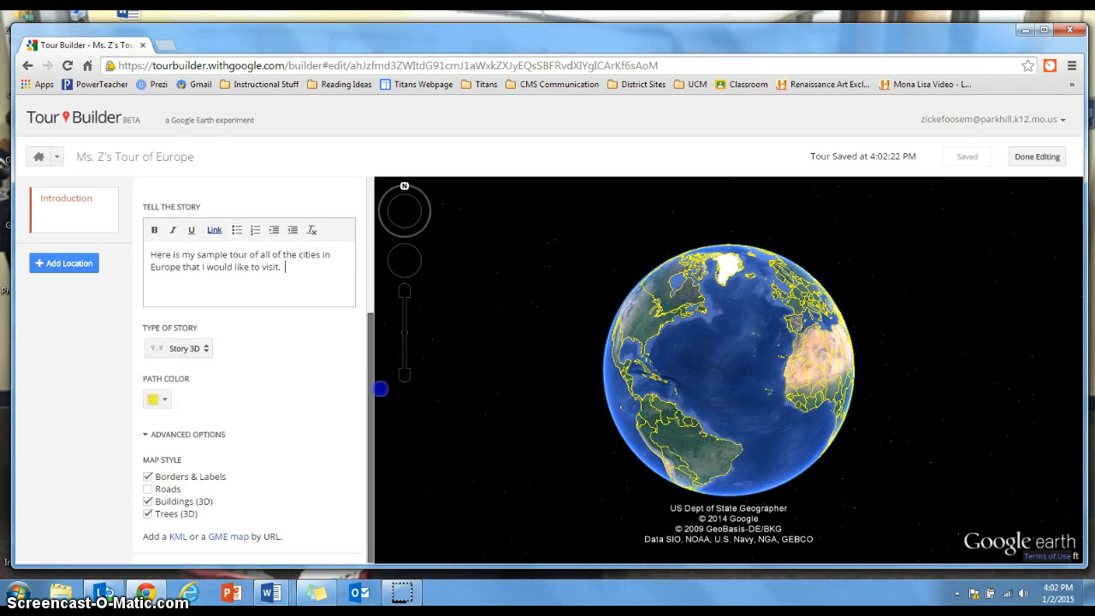
click(166, 399)
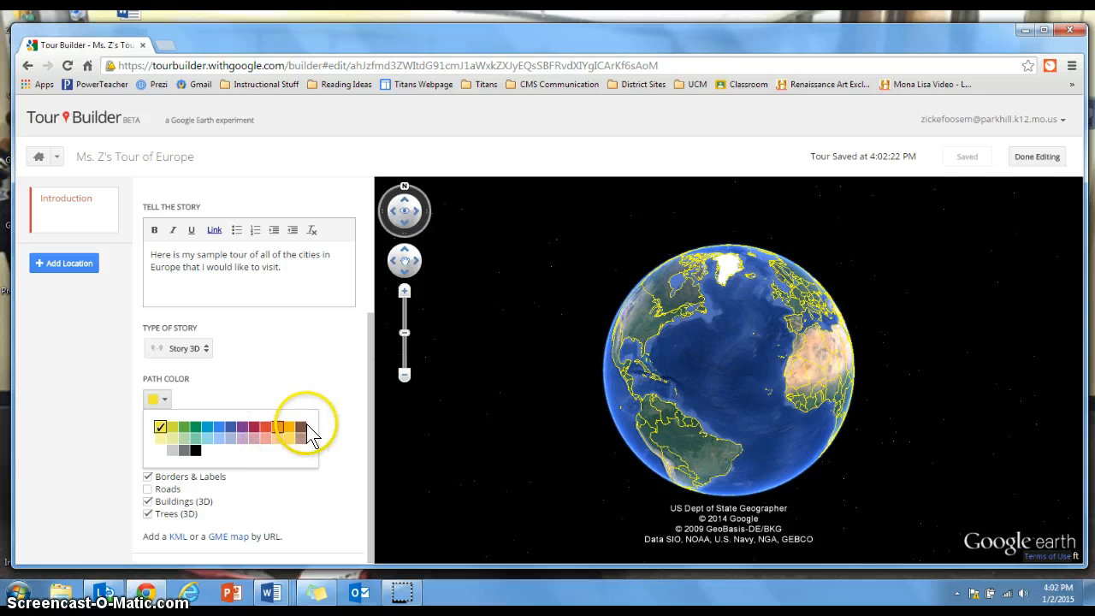
click(207, 427)
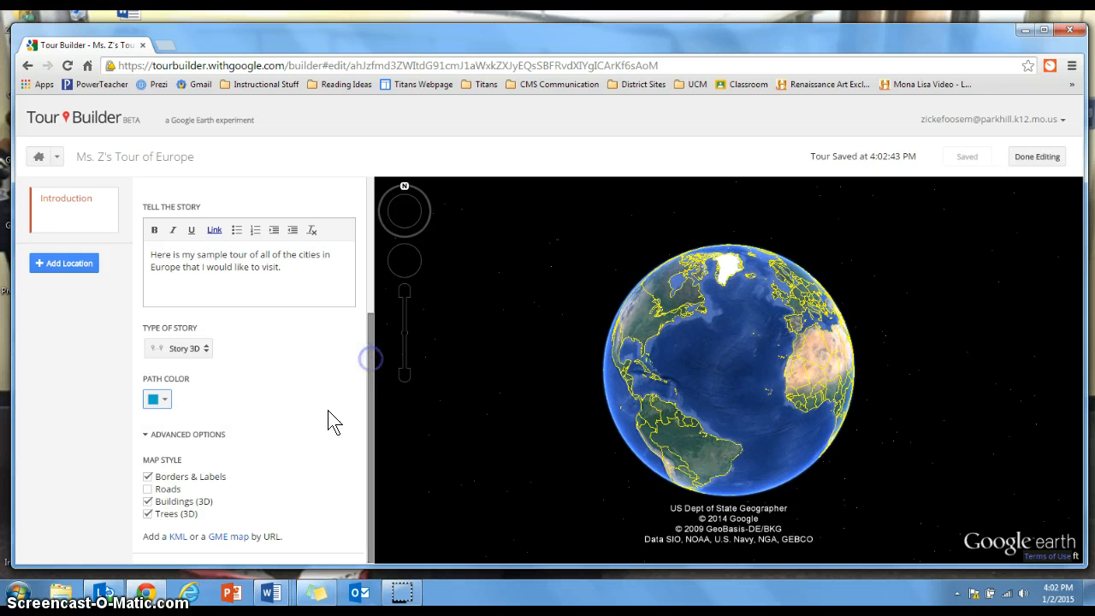
Toggle the introduction's map style options, such as Borders & Labels and Buildings (3D), off and back on
click(148, 477)
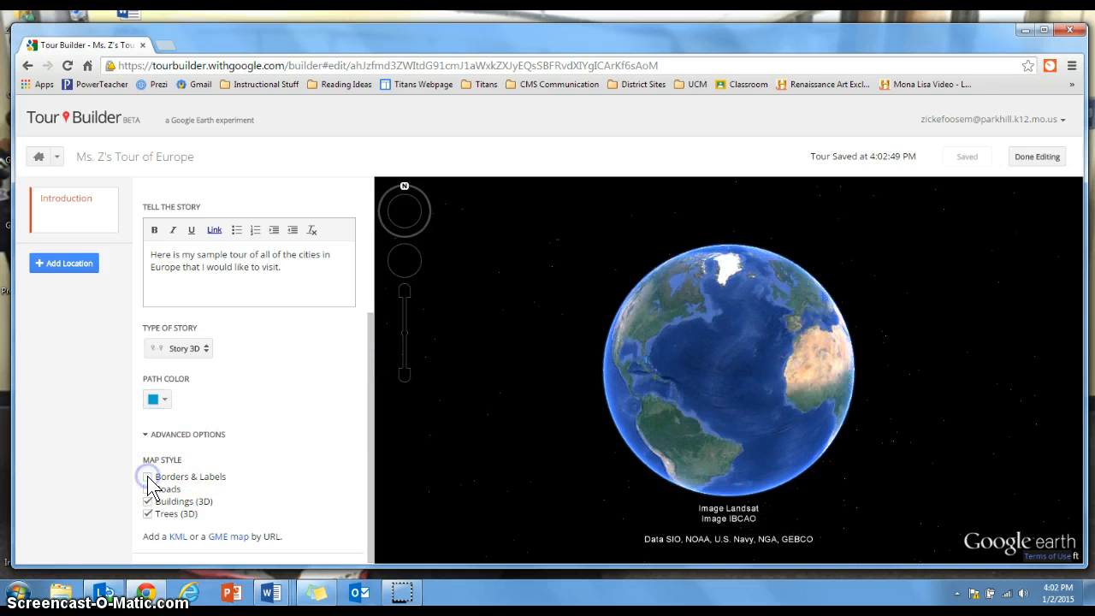
click(148, 477)
click(148, 476)
click(148, 501)
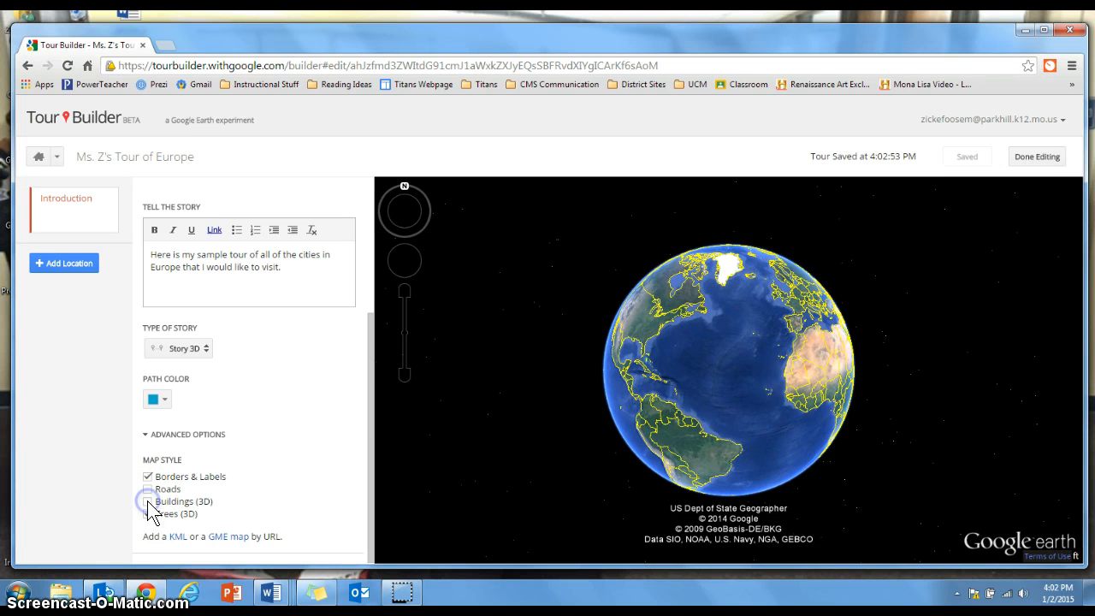
click(148, 513)
click(150, 489)
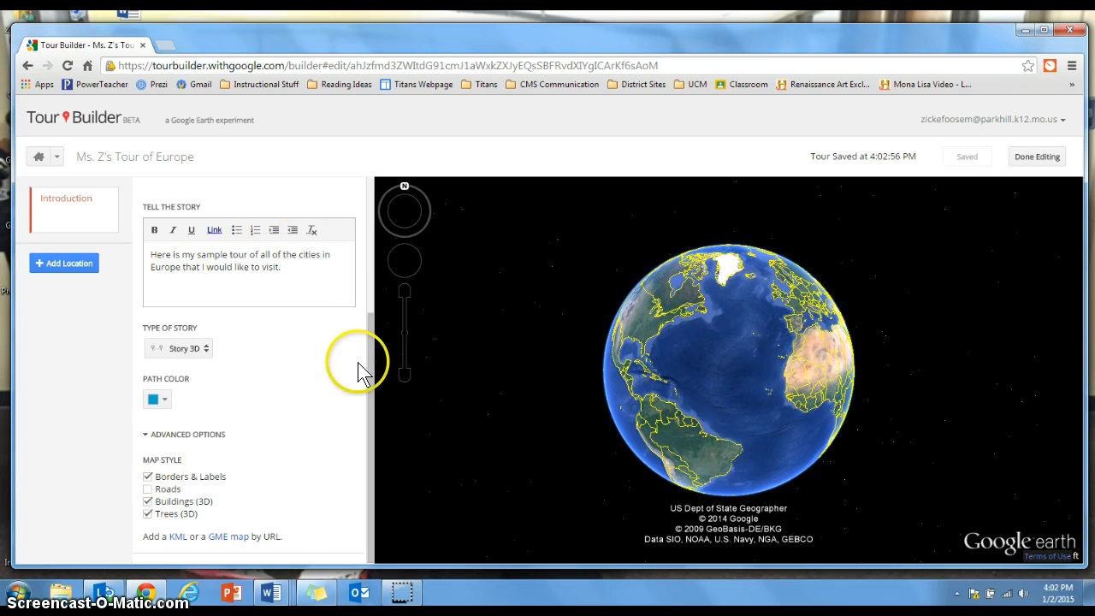
Create a new tour location by searching for Kansas City, MO, United States and adding that result to the tour
drag(371, 357, 374, 218)
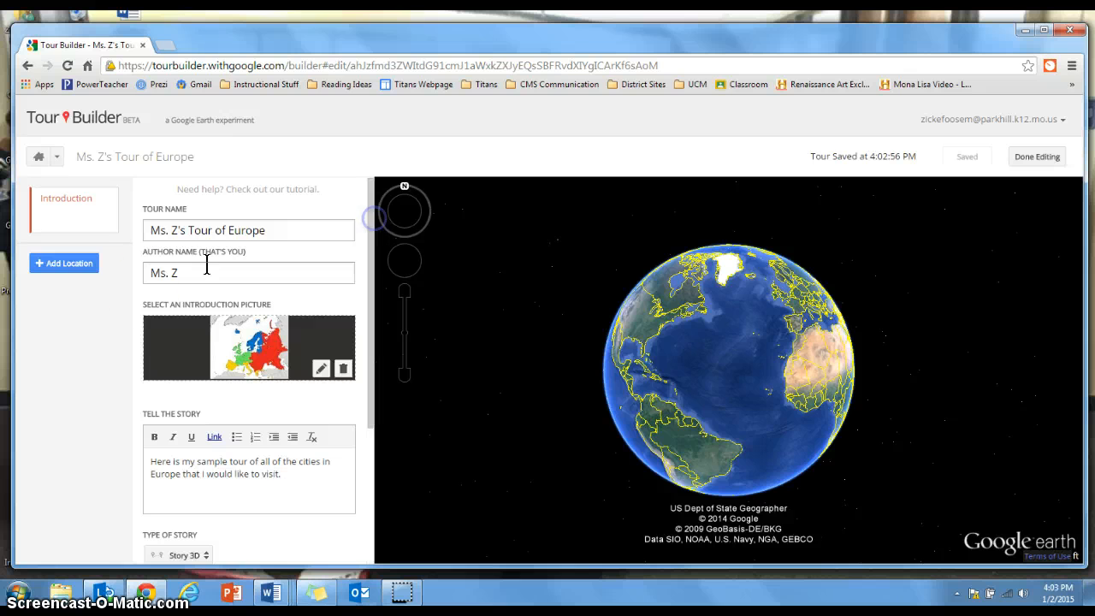
click(88, 268)
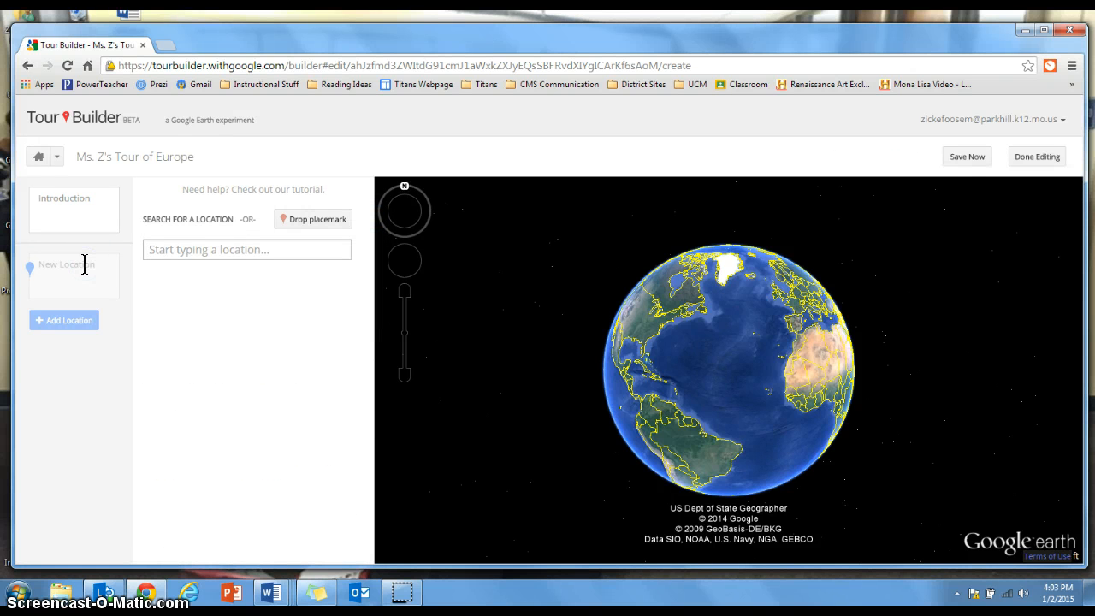
click(191, 248)
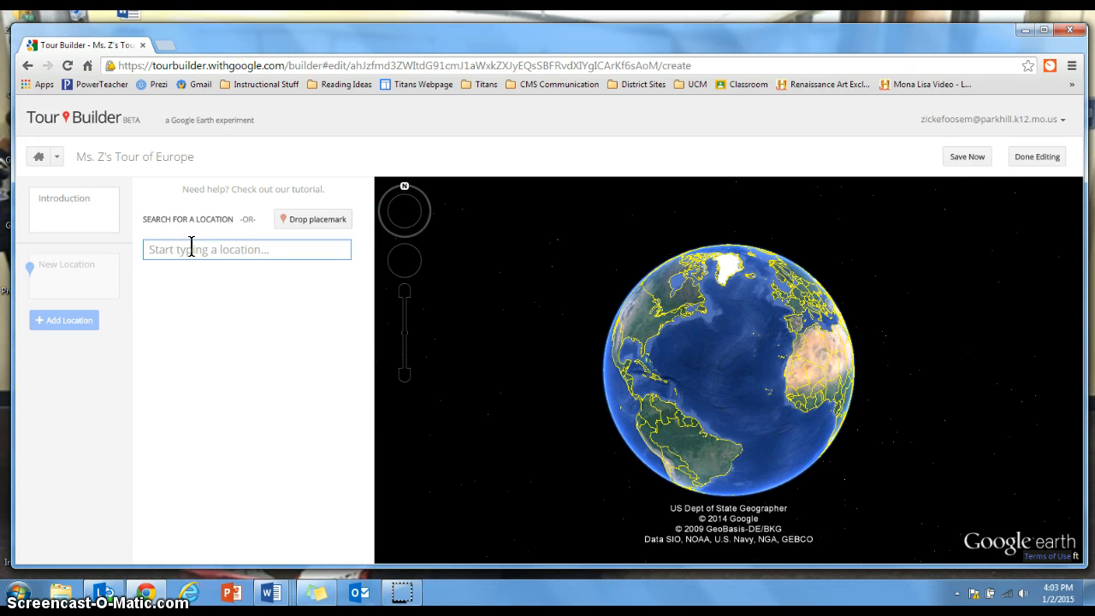
text(Kansas C)
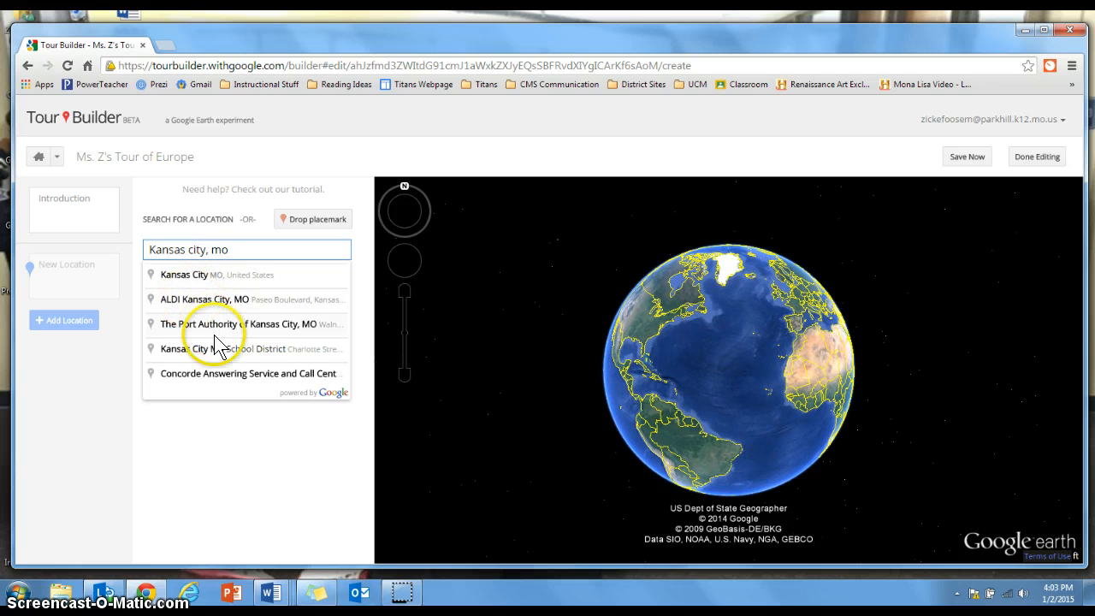
click(187, 275)
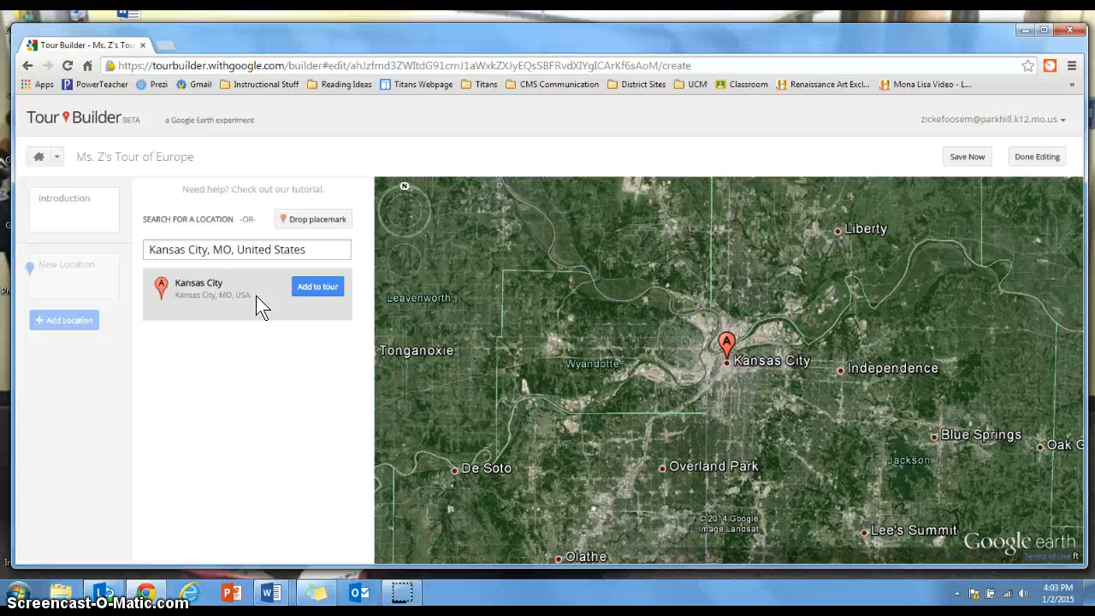
click(301, 291)
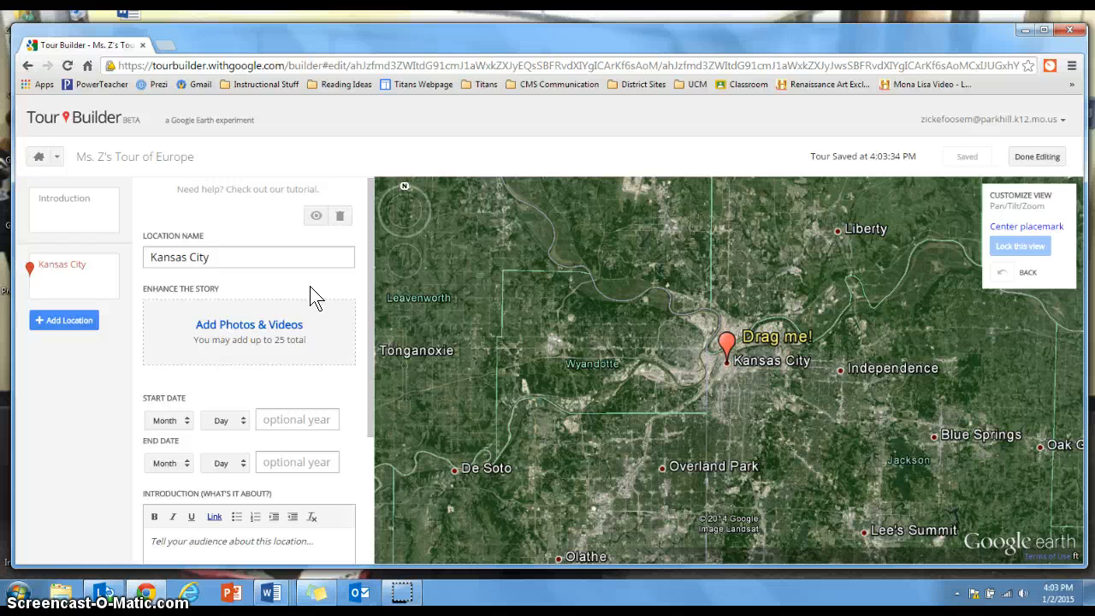
Upload the CG Titans picture from the computer's Pictures library and use it as the photo for the Kansas City location
click(266, 324)
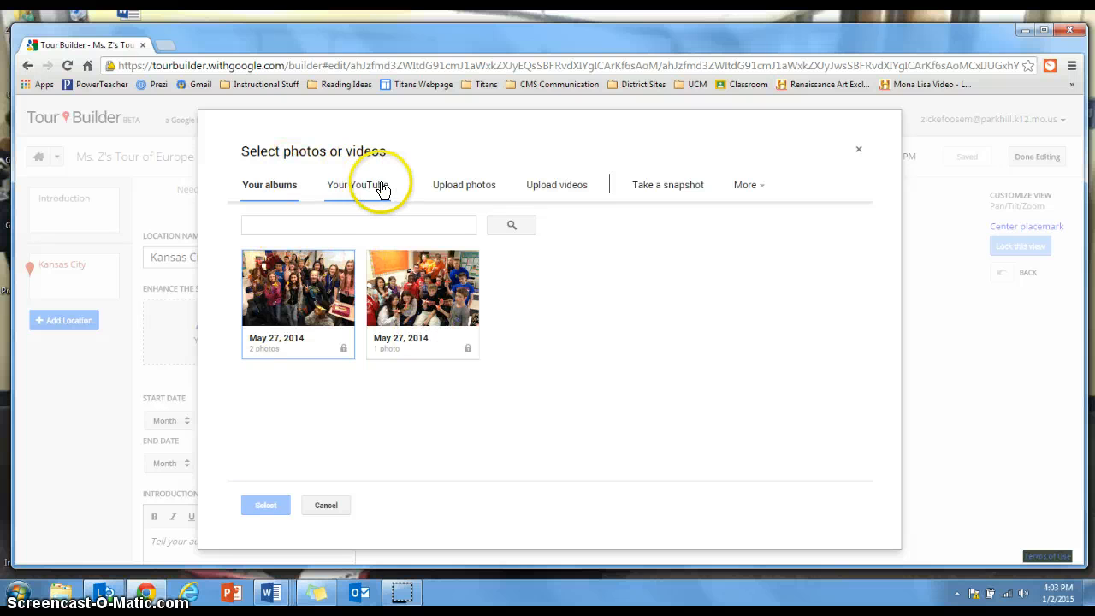
click(477, 189)
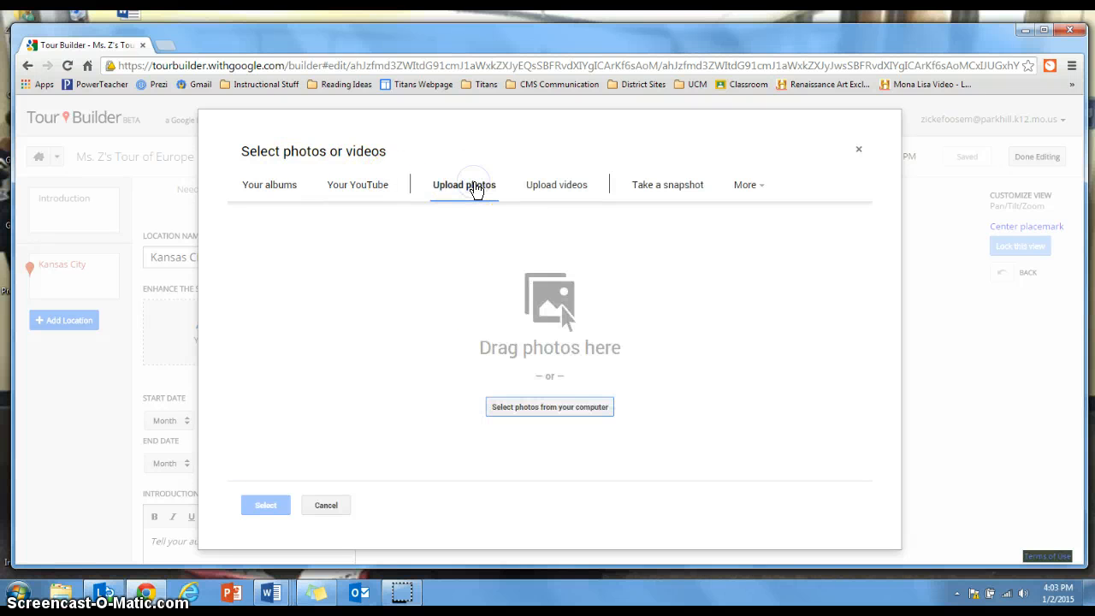
click(570, 418)
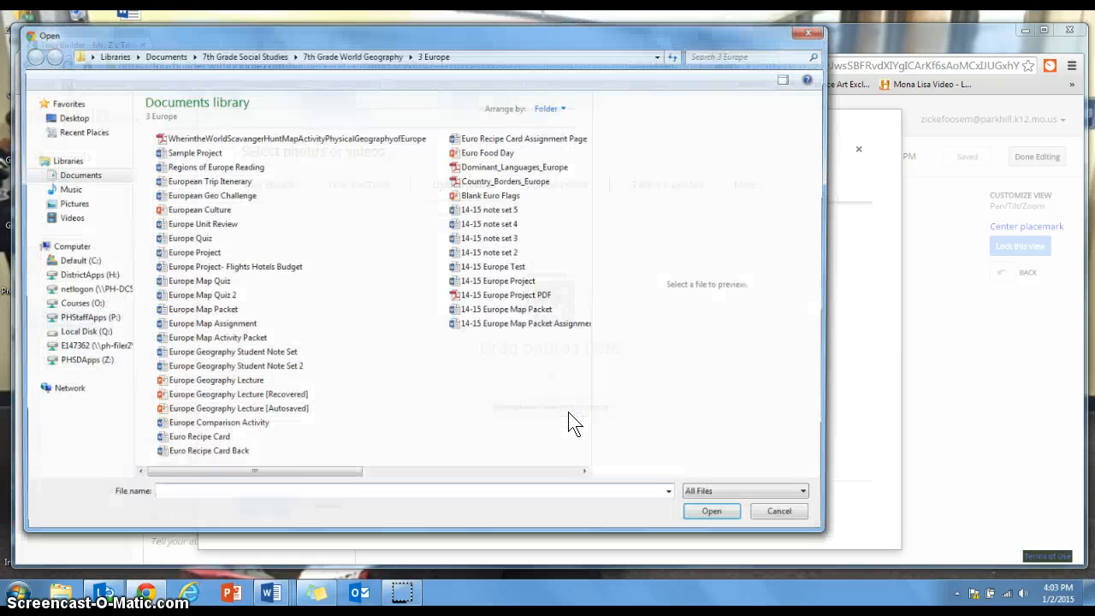
click(70, 204)
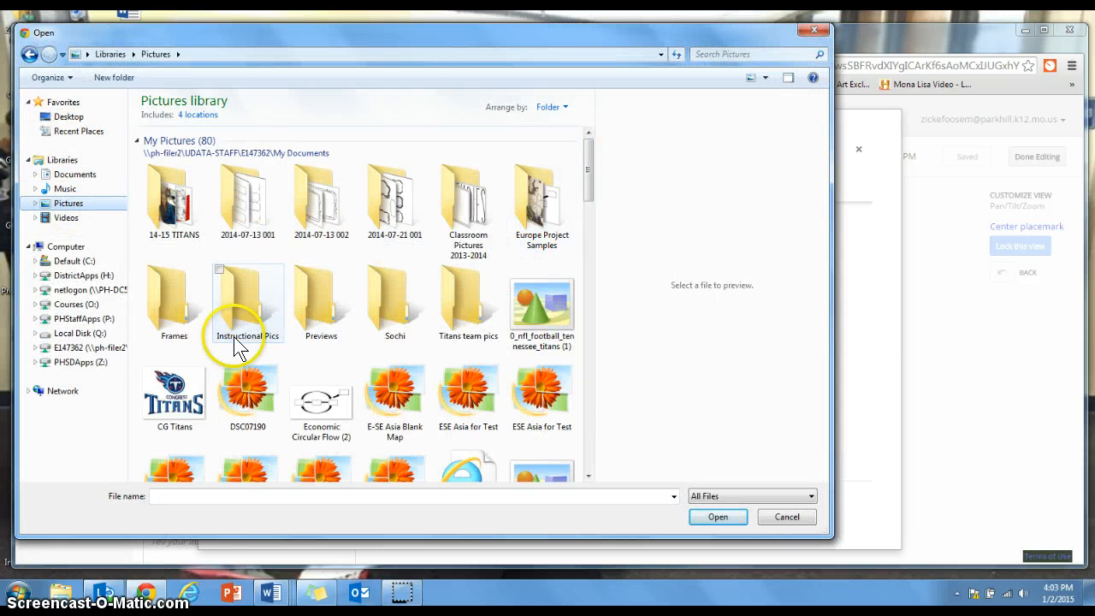
click(194, 385)
click(709, 518)
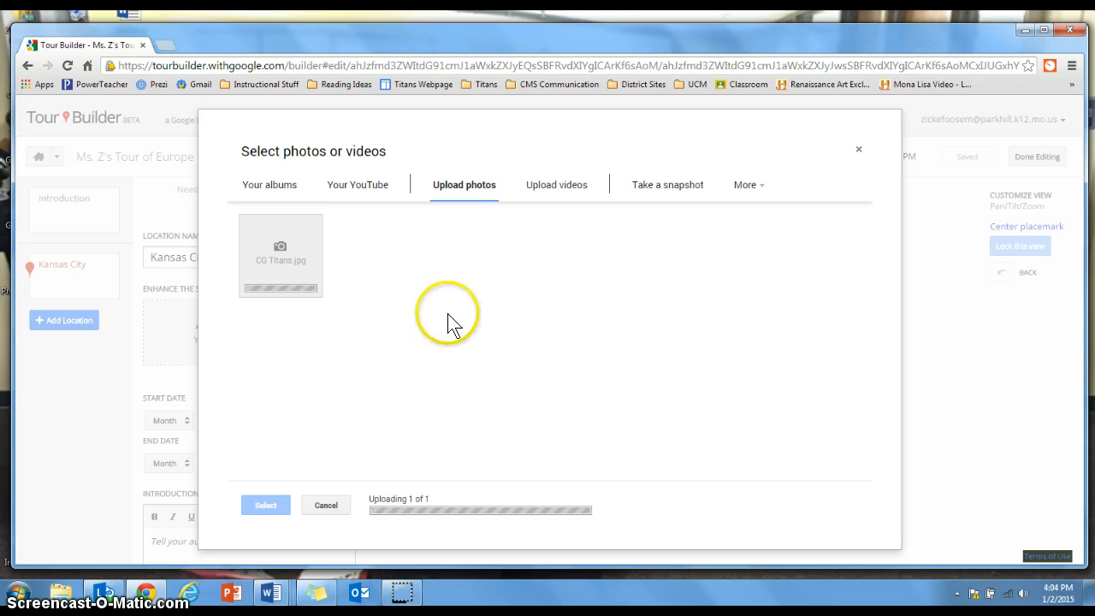
click(266, 226)
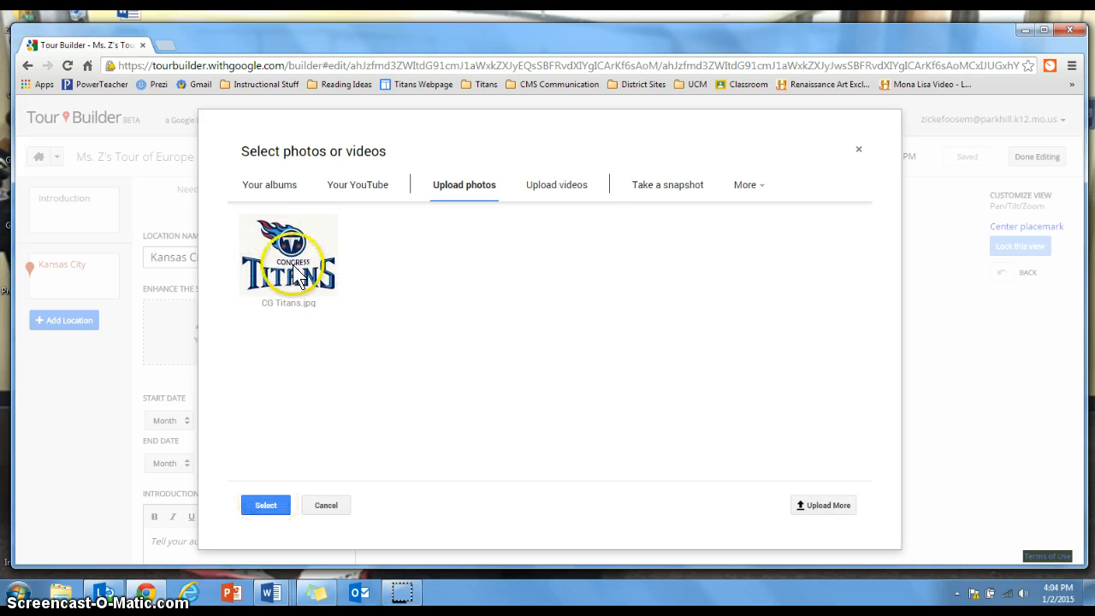
click(276, 511)
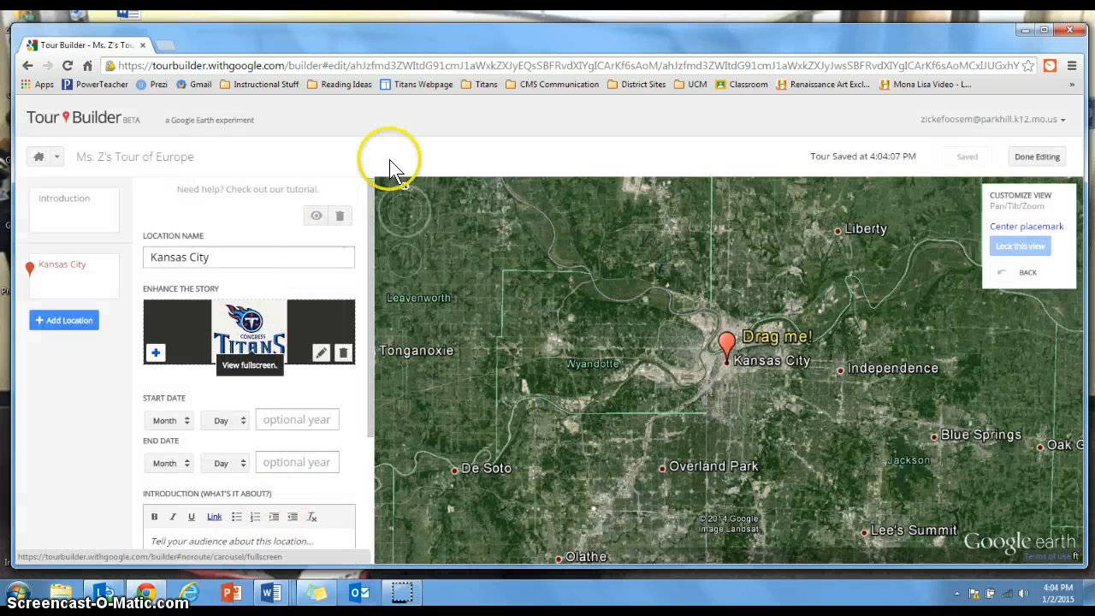
Set the Kansas City location's start date to Jun 01, 2015
drag(370, 202, 368, 308)
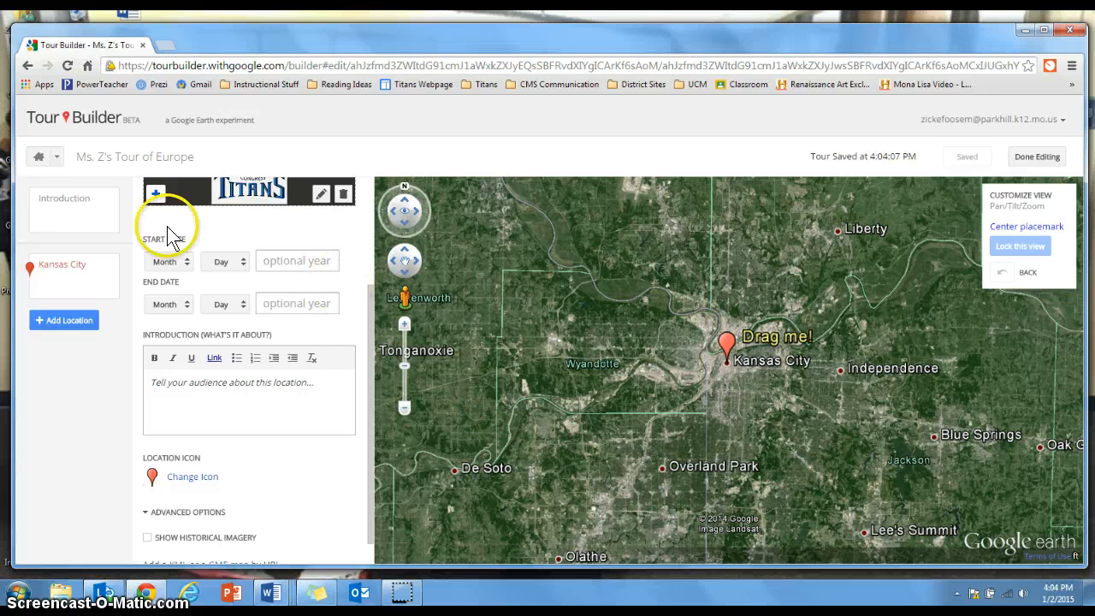
click(184, 264)
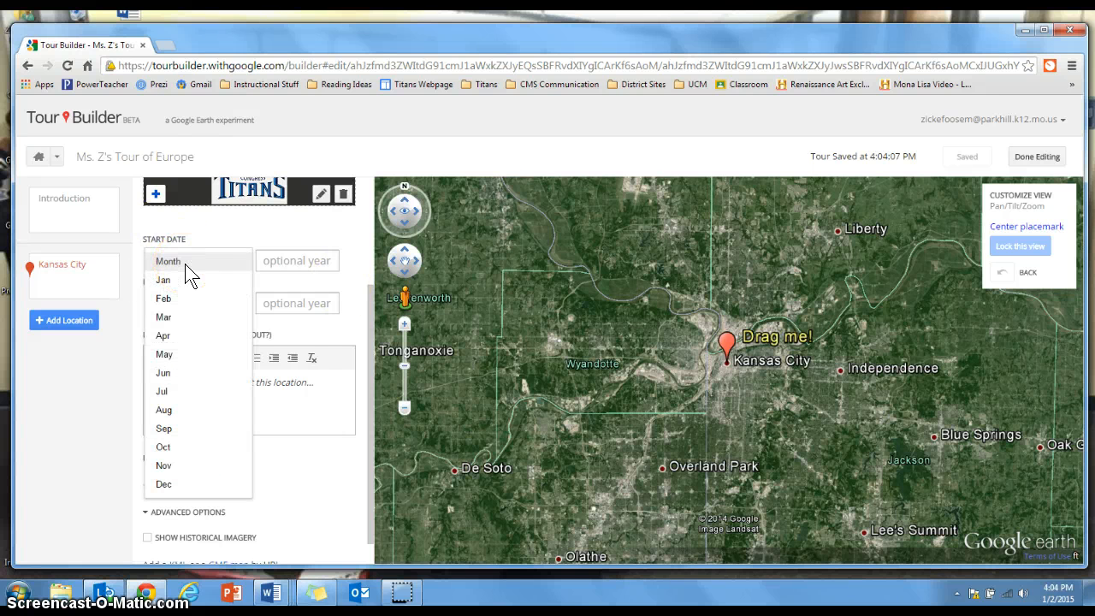
click(183, 377)
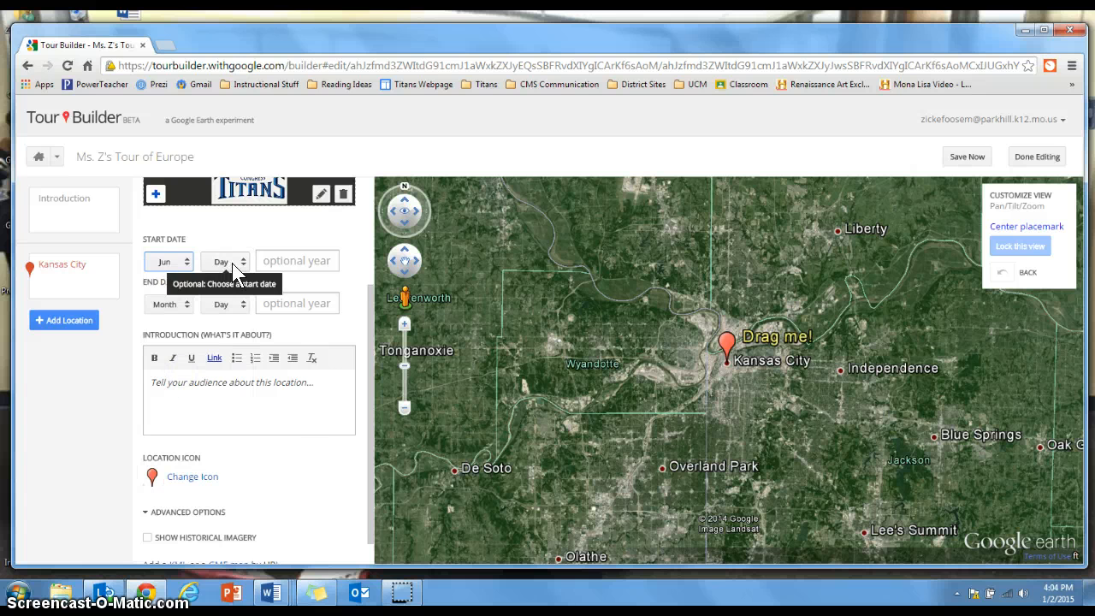
click(236, 262)
click(235, 278)
click(276, 262)
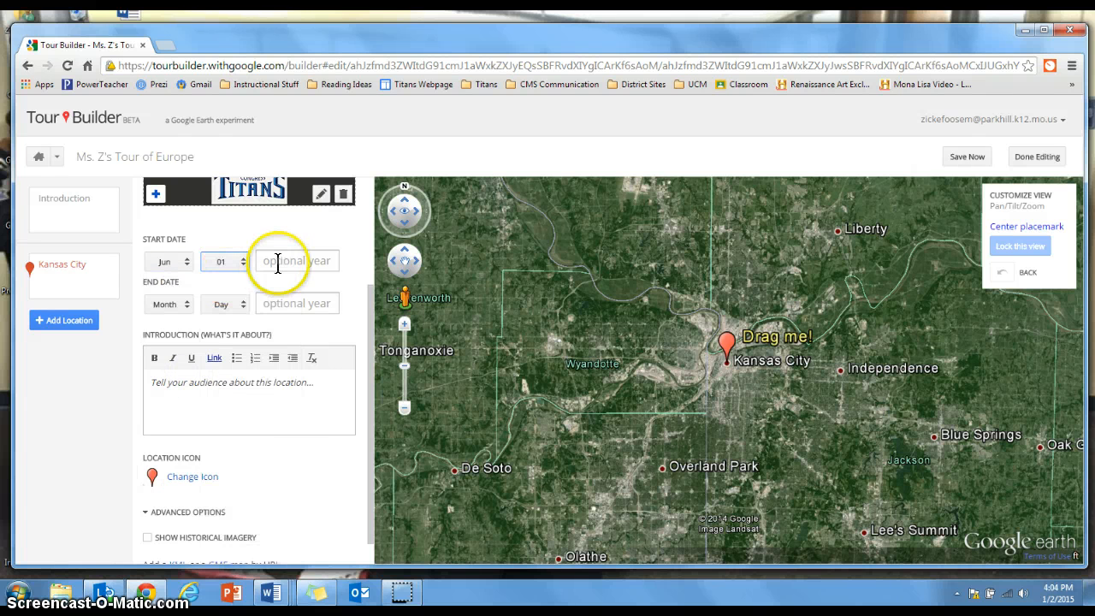
text(2015)
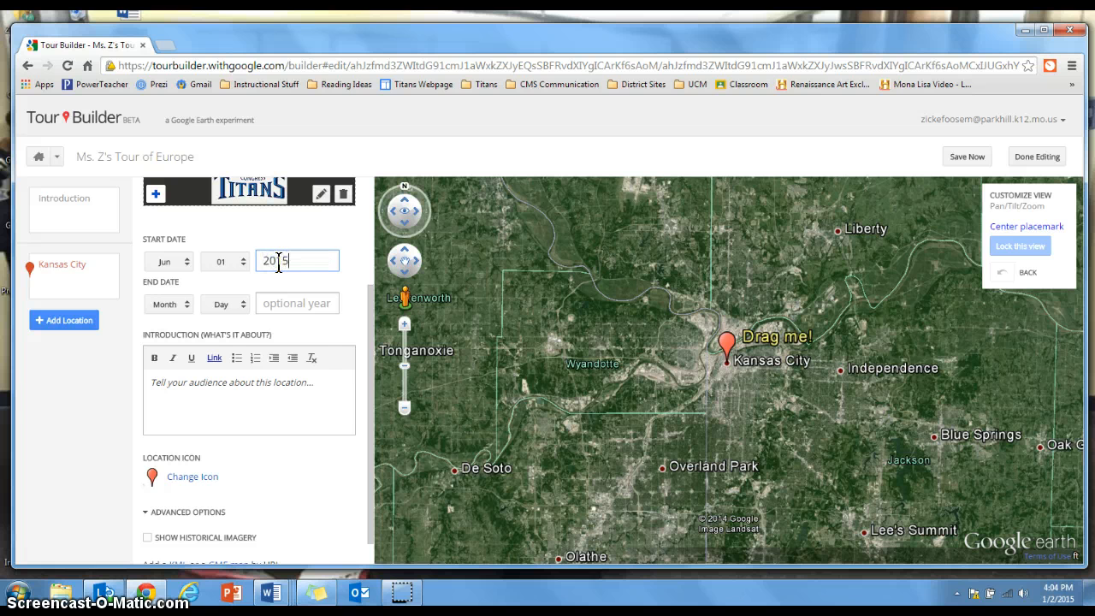
Set the Kansas City location's end date to Jun 15, 2015
click(173, 305)
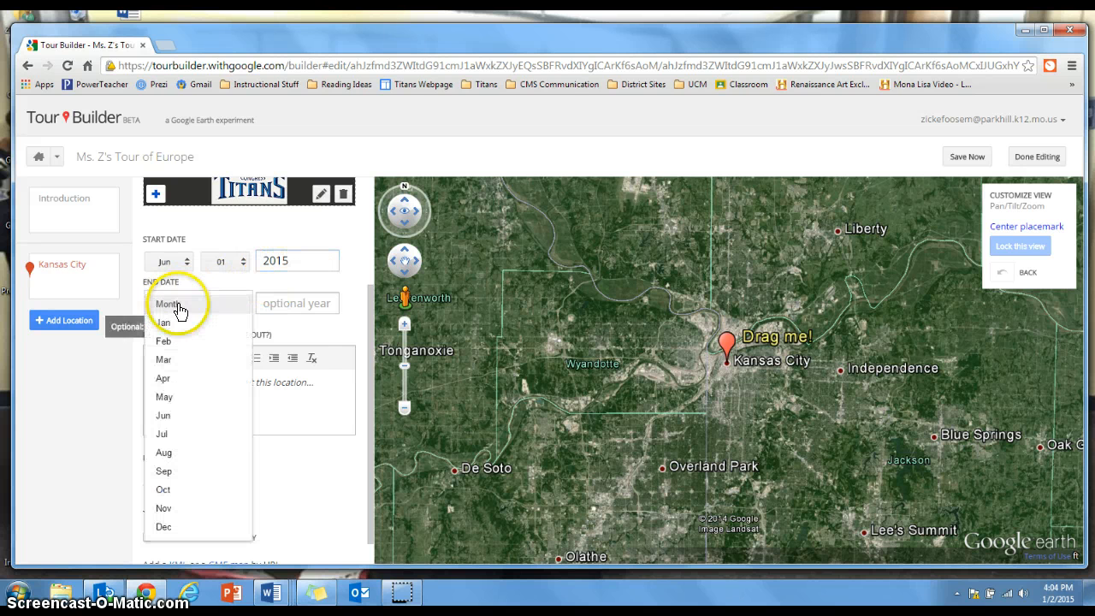
click(191, 416)
click(242, 303)
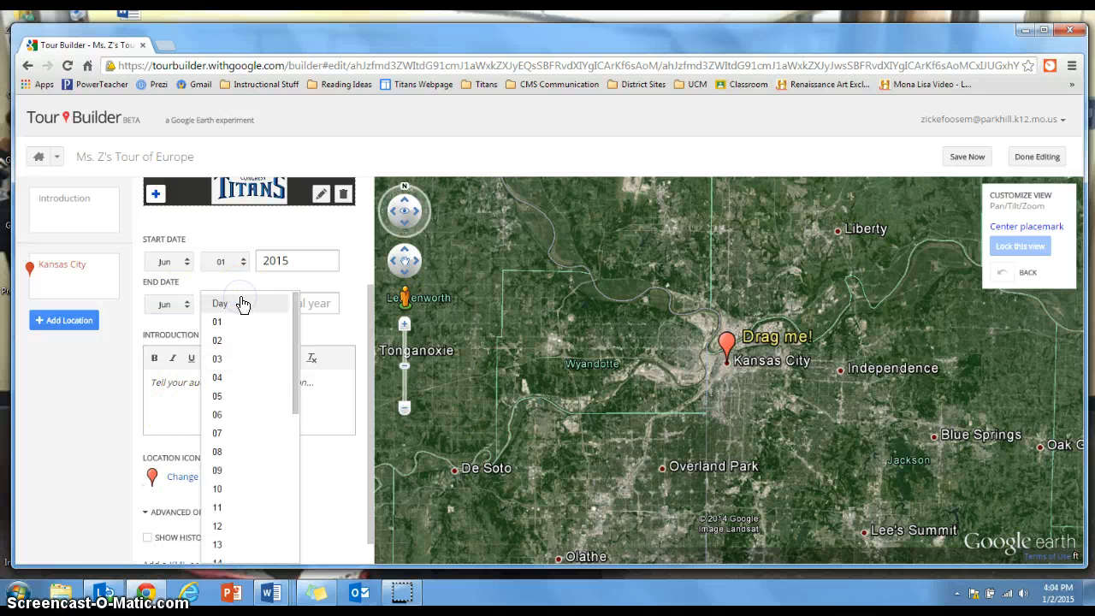
drag(295, 402, 286, 453)
click(251, 443)
click(295, 300)
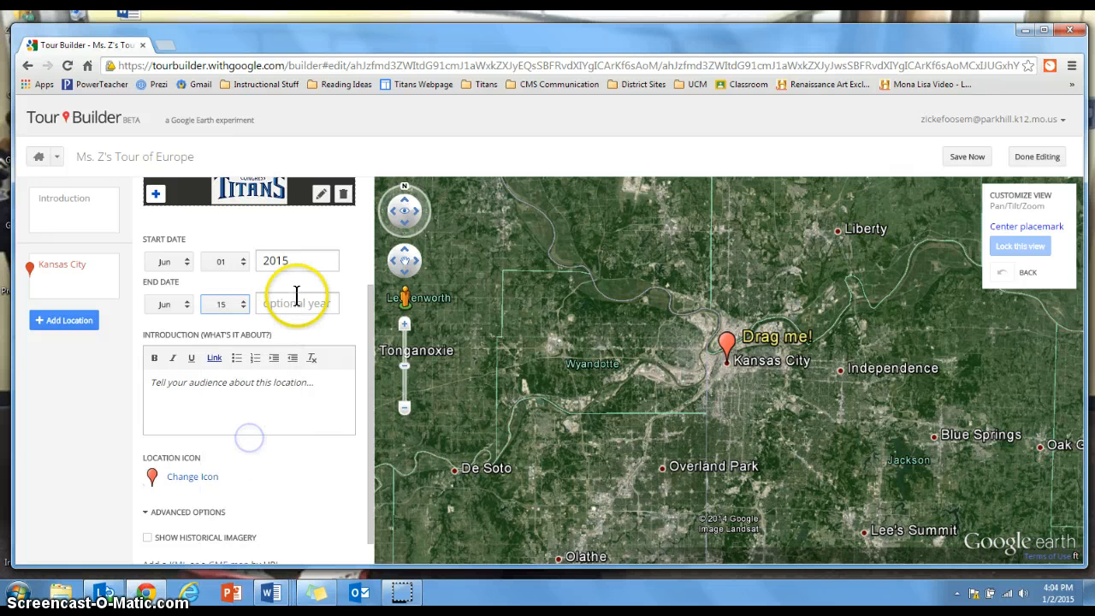
text(2015)
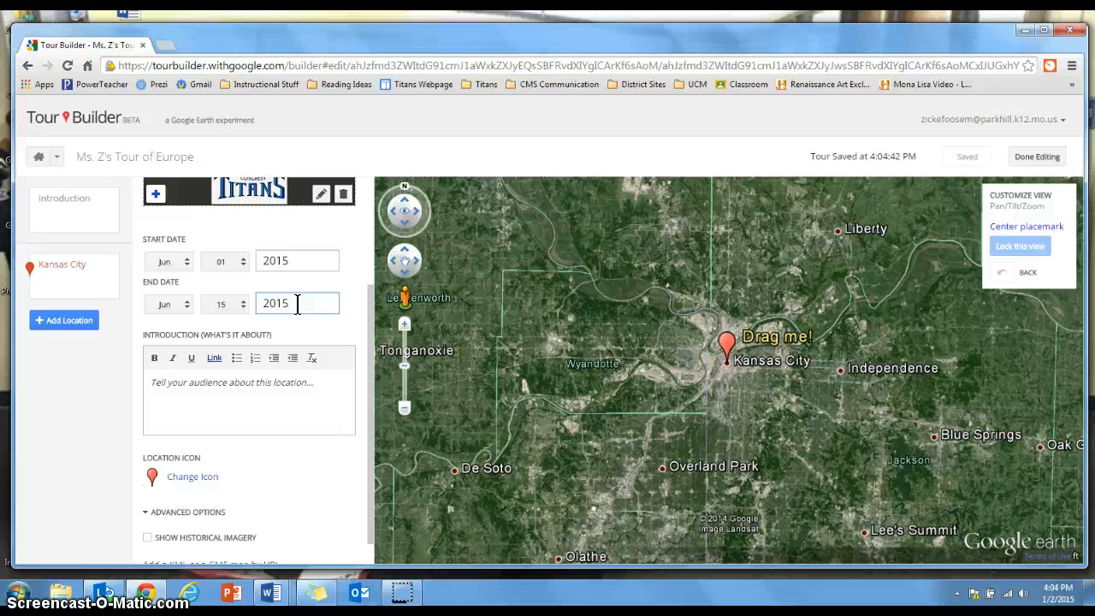
Introduce Kansas City with "I am choosing to begin my tour in Kansas City because that is where I live." plus a sentence about flying out for Europe
drag(369, 317, 376, 283)
click(214, 501)
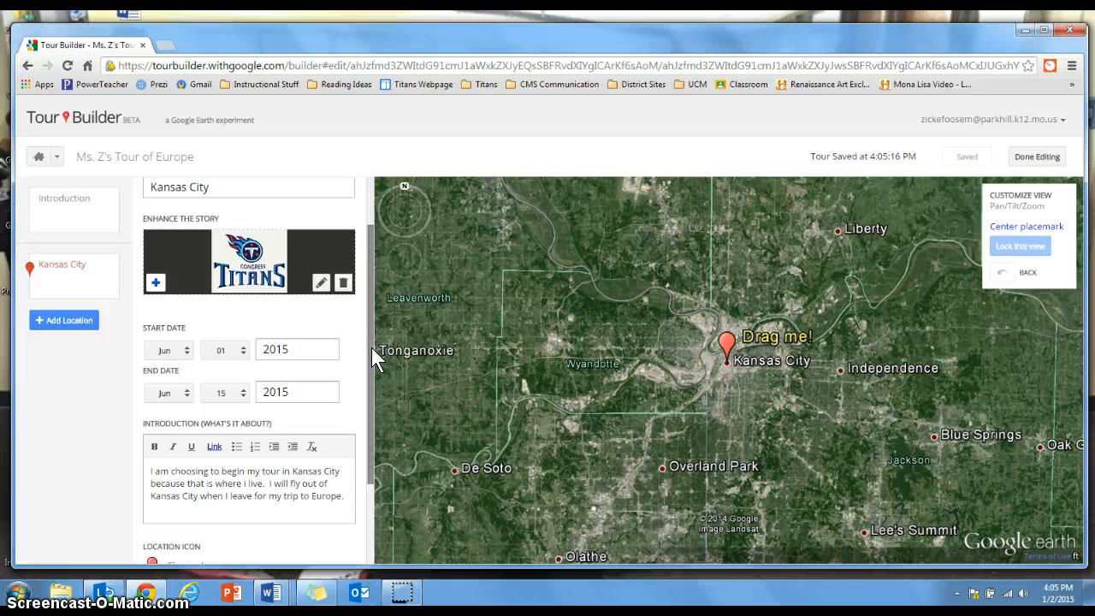
drag(371, 348, 381, 304)
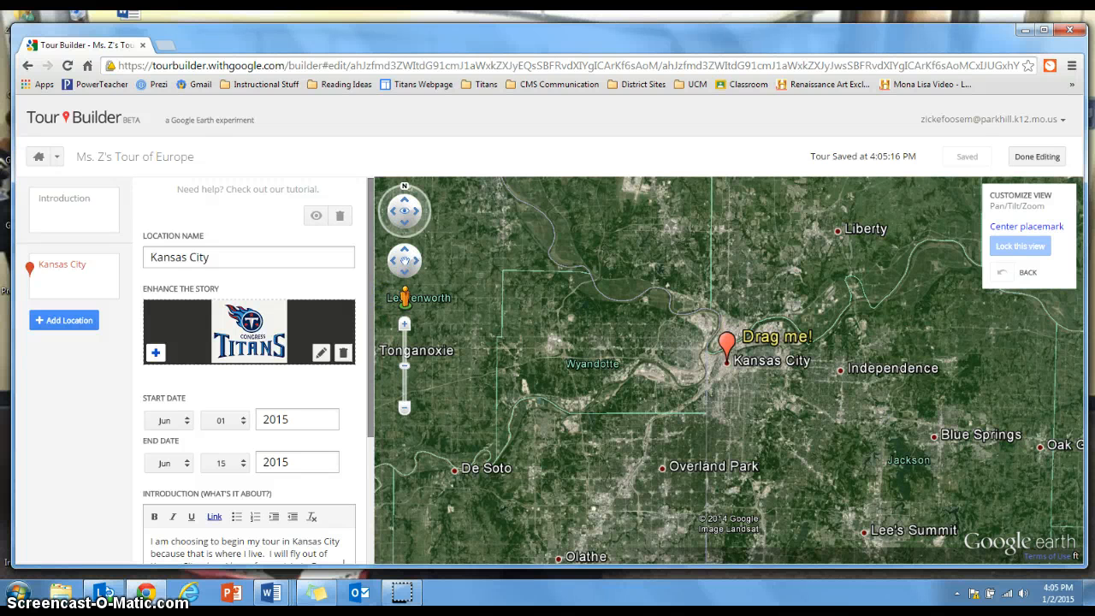
Add Paris, France to the tour as the location after Kansas City and view the path between them on the globe
click(71, 321)
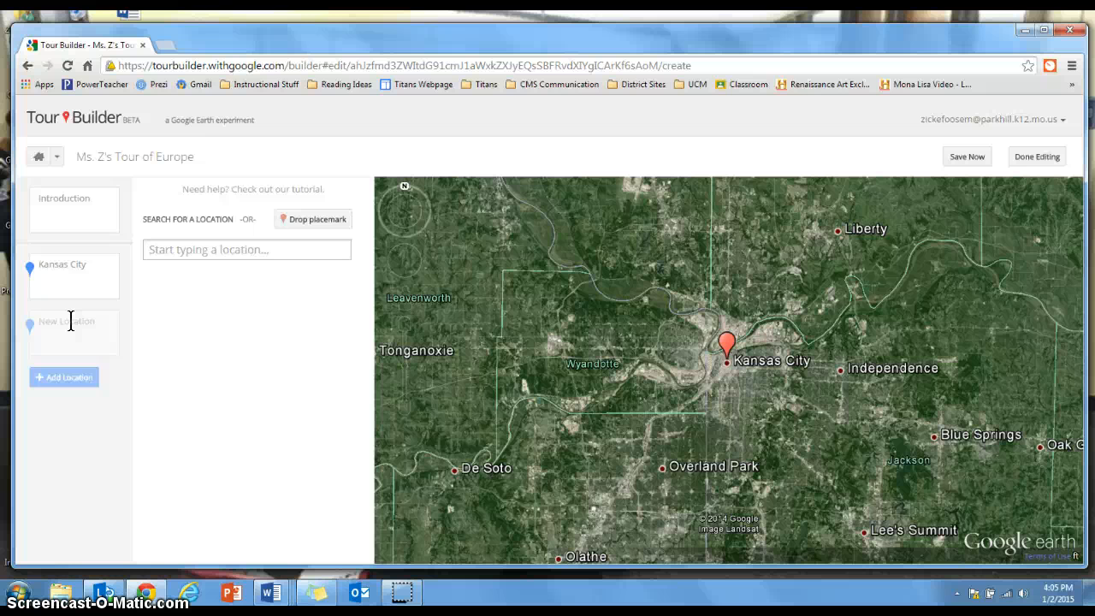
click(176, 246)
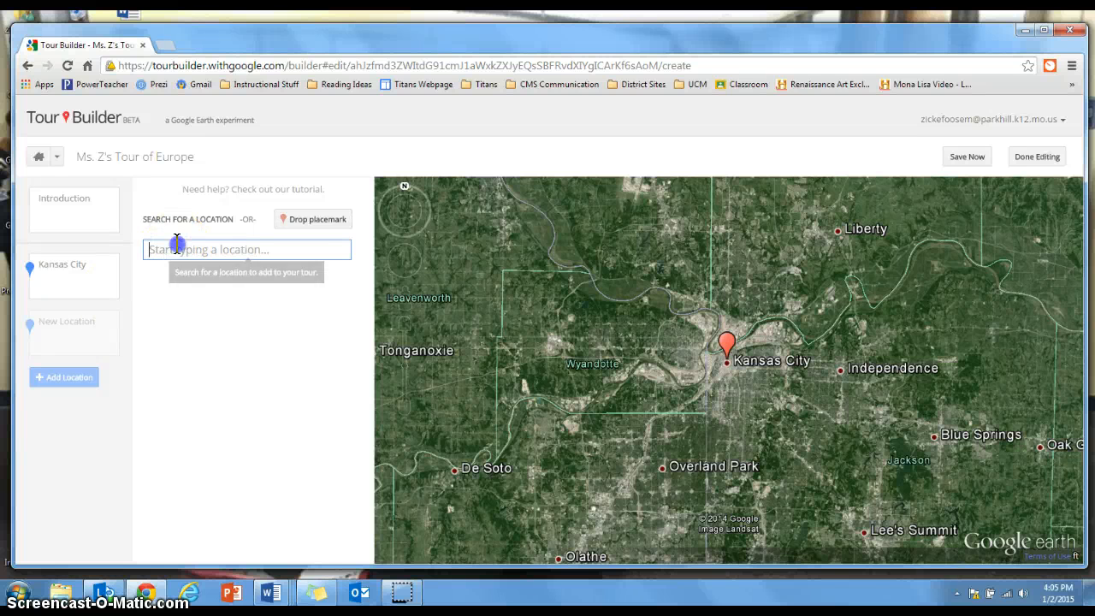
text(Par)
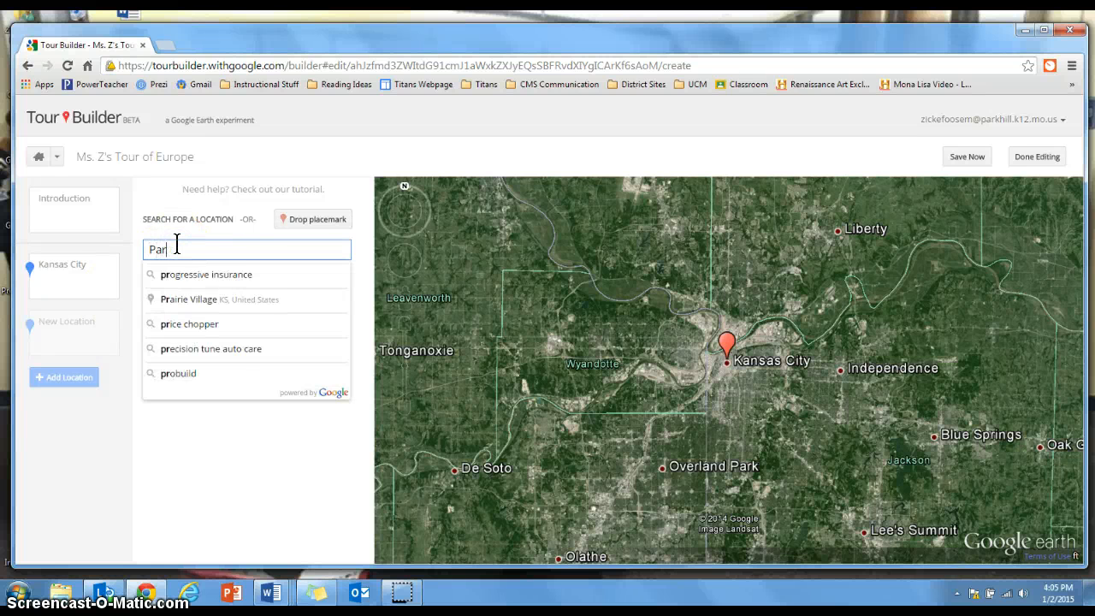
text(is, France)
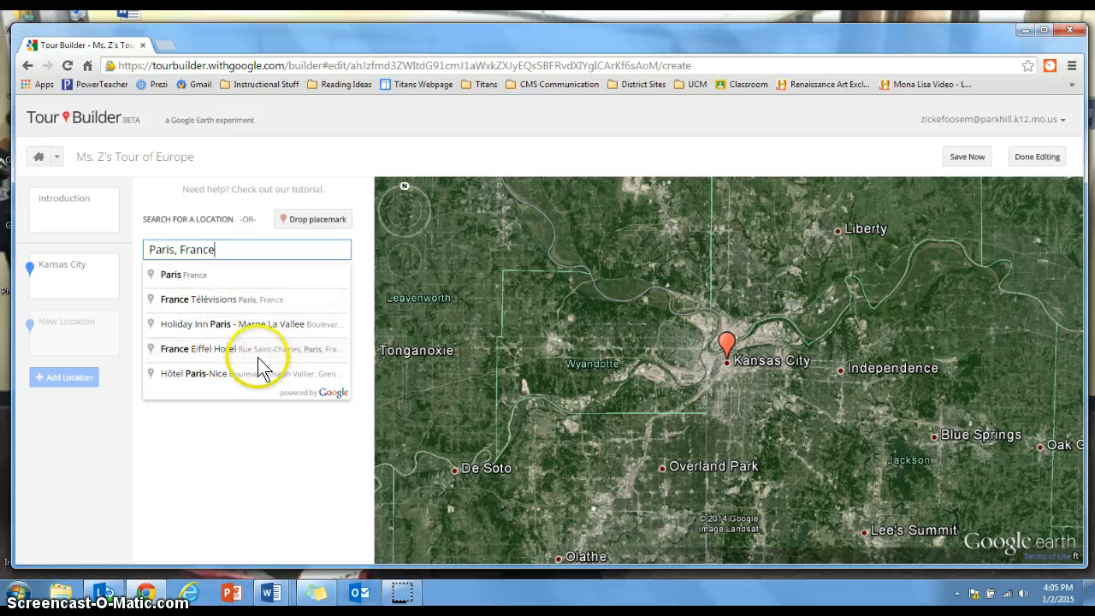
click(198, 283)
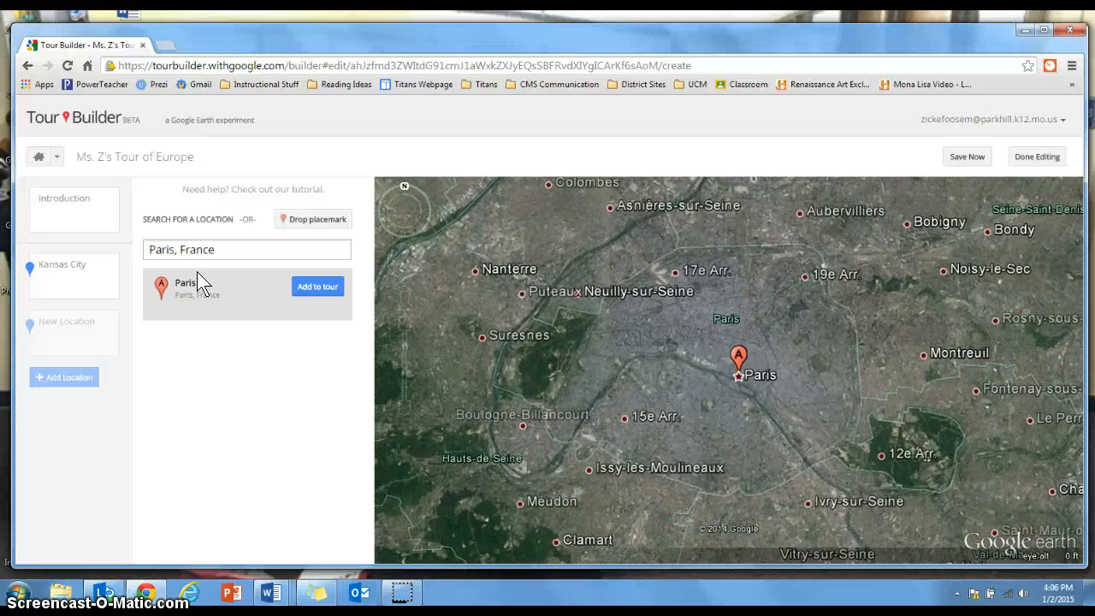
click(326, 288)
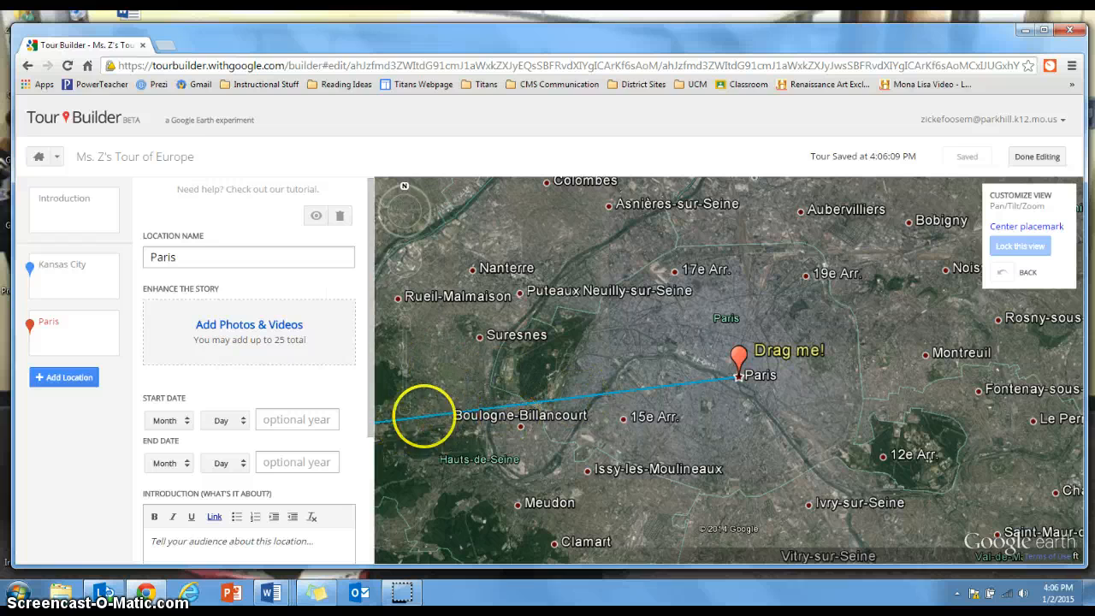
click(405, 401)
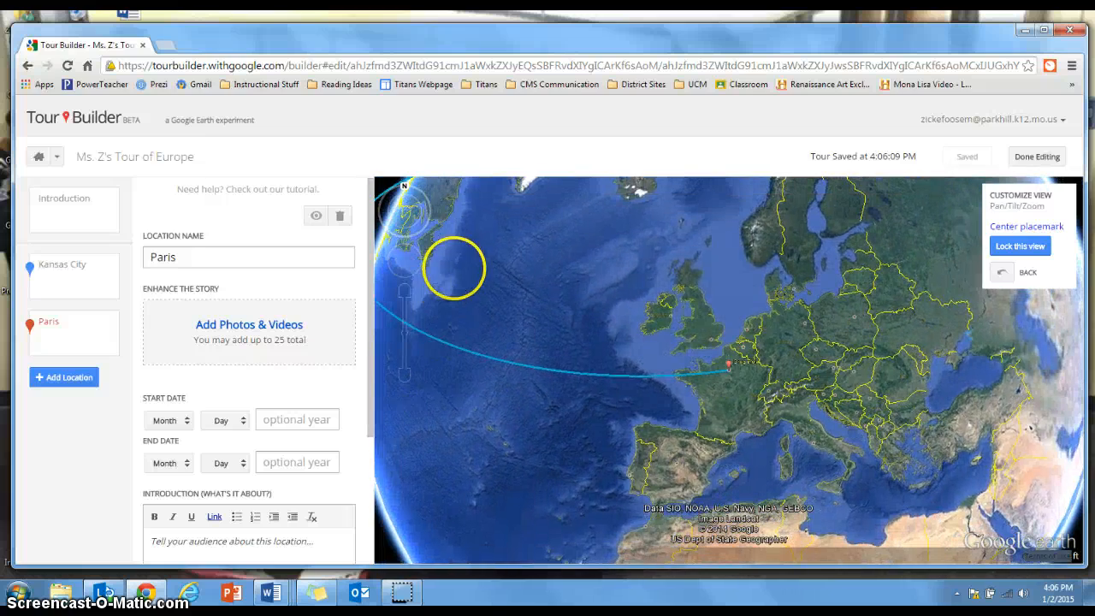
mouse_move(453, 268)
mouse_down()
mouse_move(885, 317)
mouse_move(795, 359)
mouse_move(691, 370)
mouse_move(574, 293)
mouse_up()
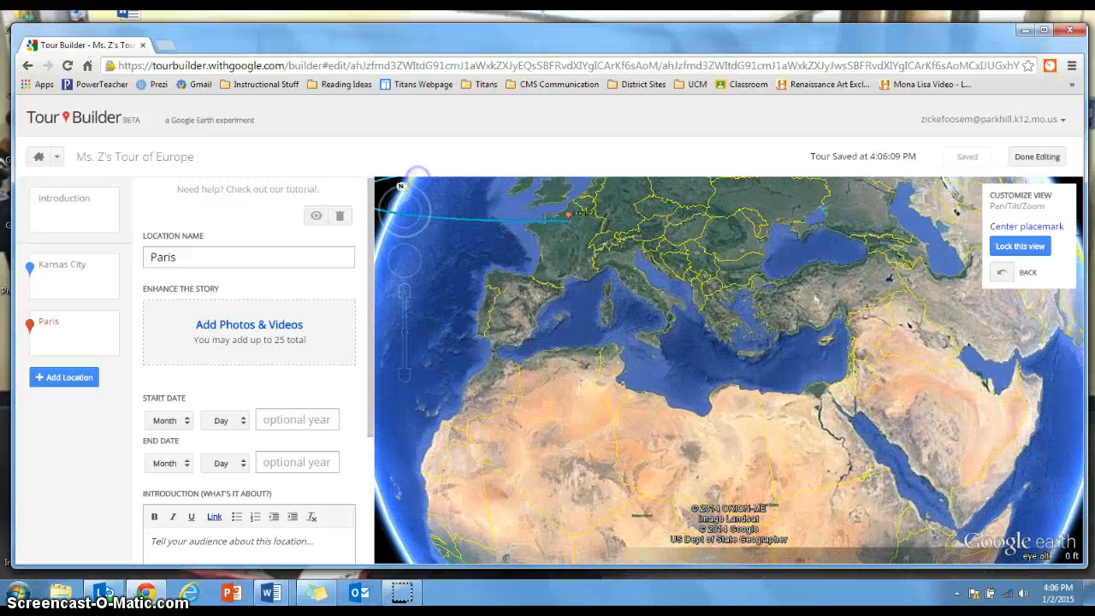
Start adding a photo to the Paris location and search Google images for "Eiffel Tower"
drag(625, 230, 709, 332)
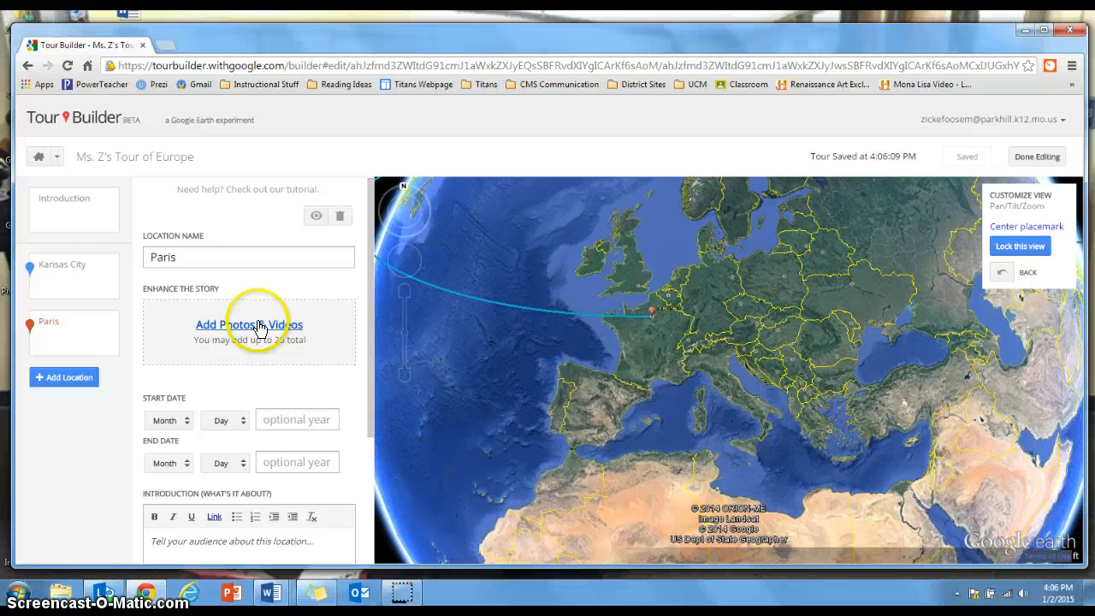
click(259, 326)
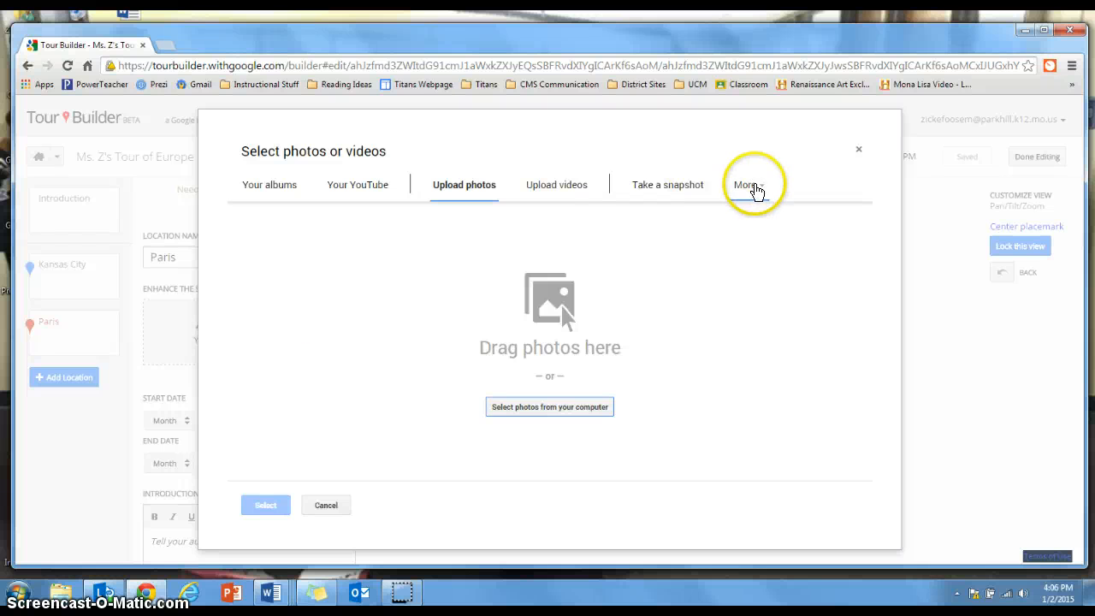
click(753, 188)
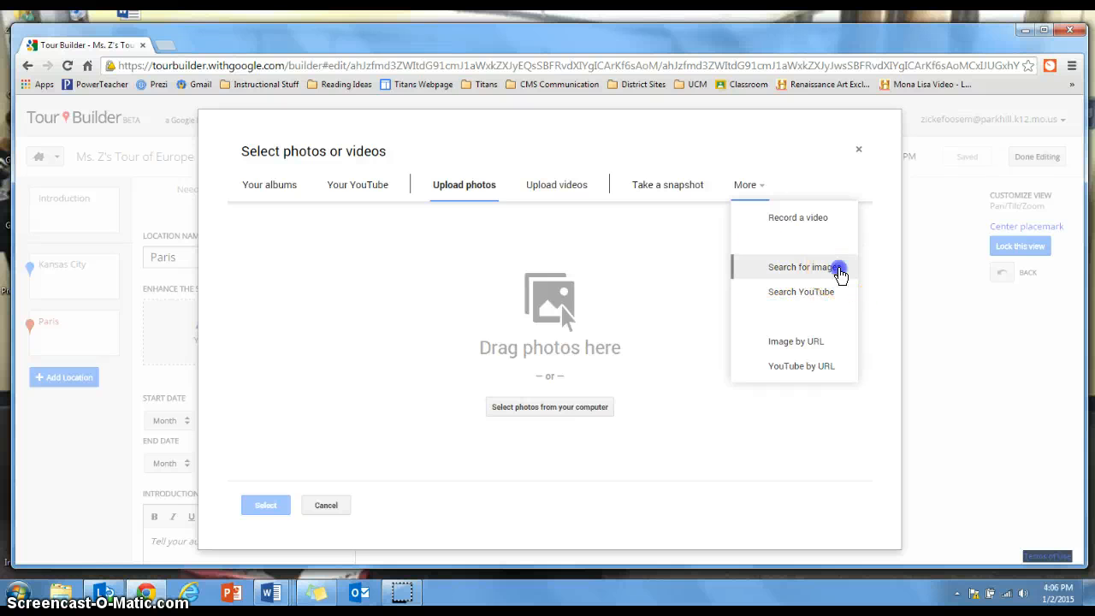
click(839, 272)
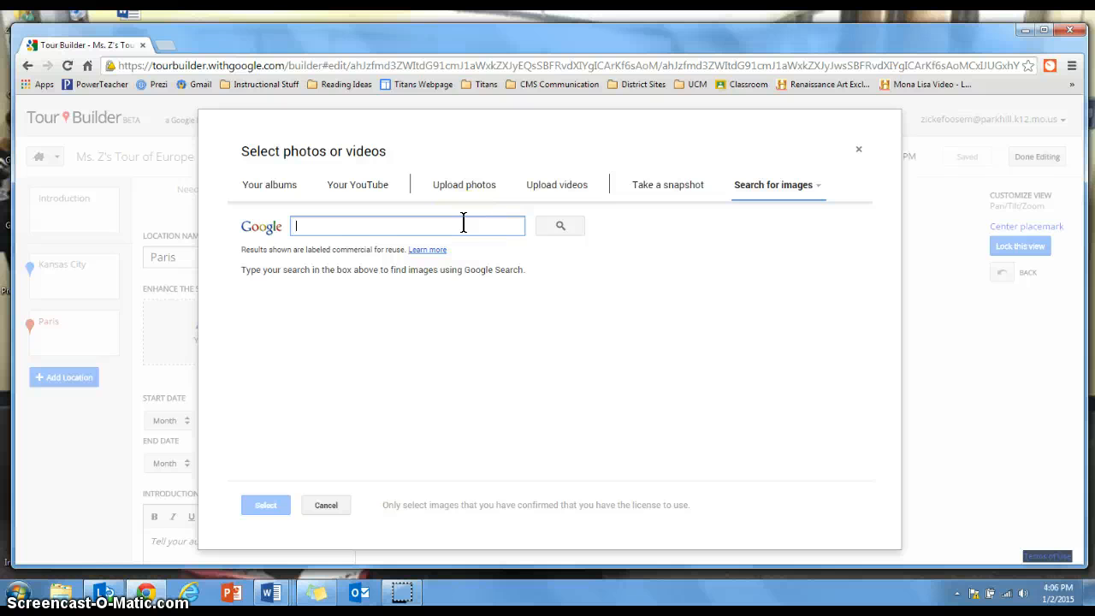
text(Eiffel )
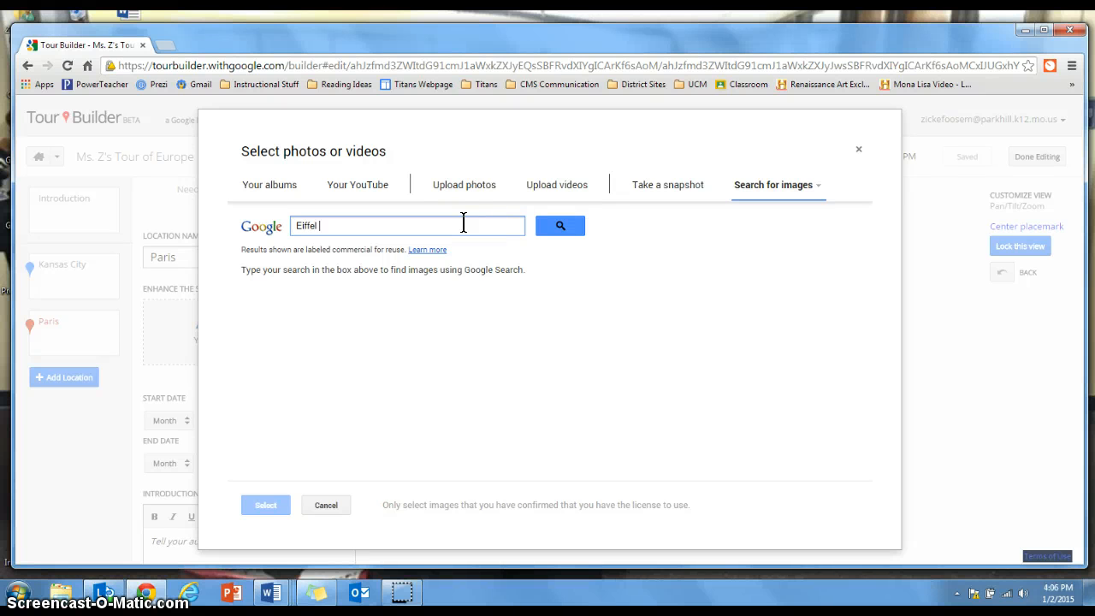
text(Tower)
key(Return)
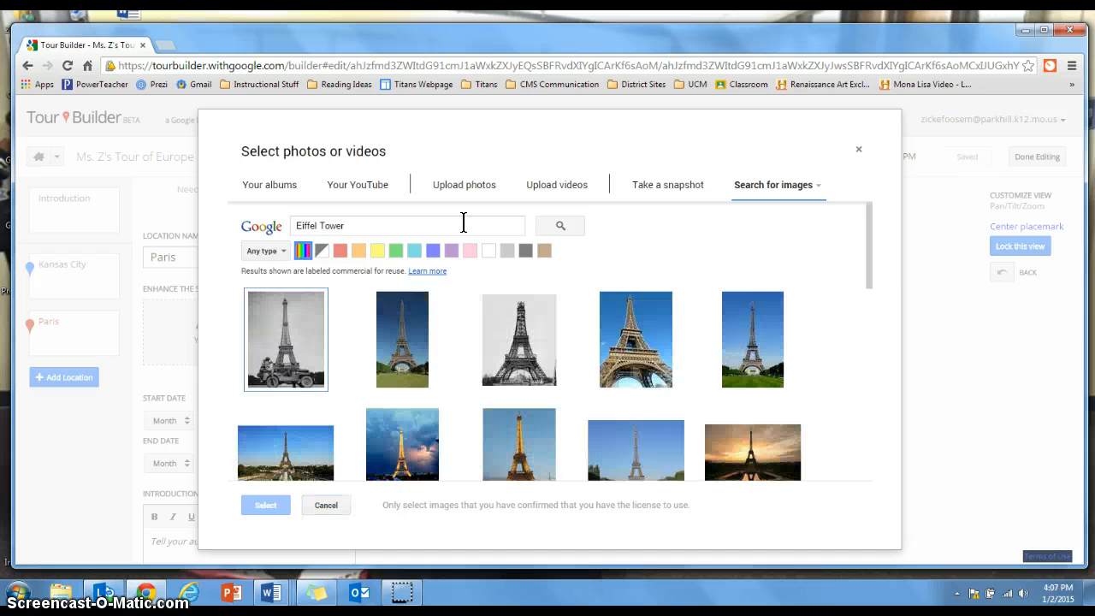
Add the horizontal photo of the Eiffel Tower at dawn from the search results to Paris
drag(870, 252, 871, 282)
click(756, 344)
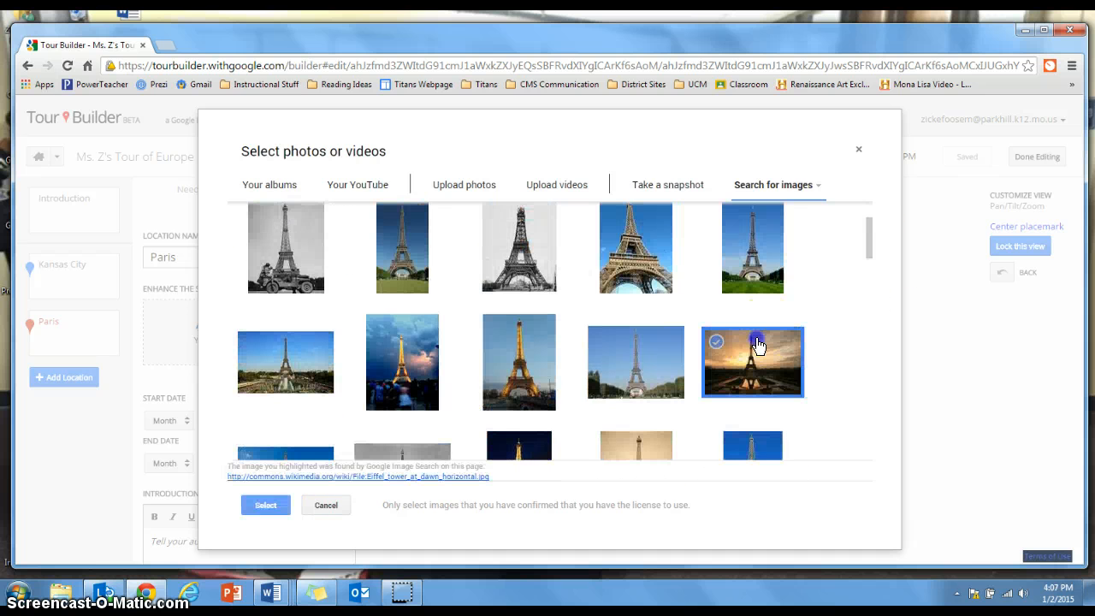
click(265, 504)
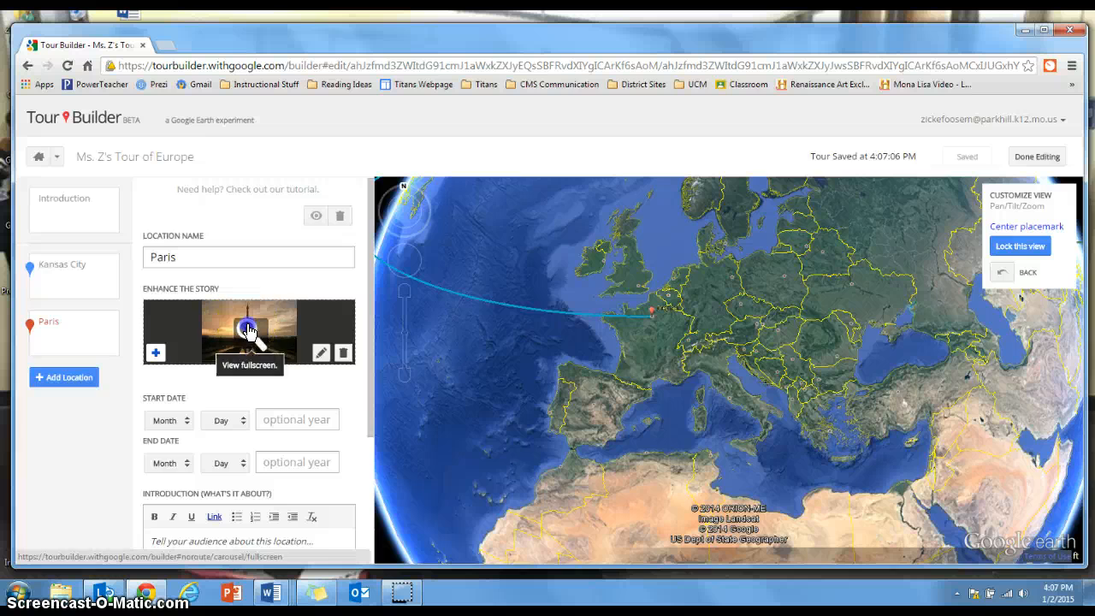
Open the Paris photo in the fullscreen view and title it "Eiffel Tower"
click(247, 327)
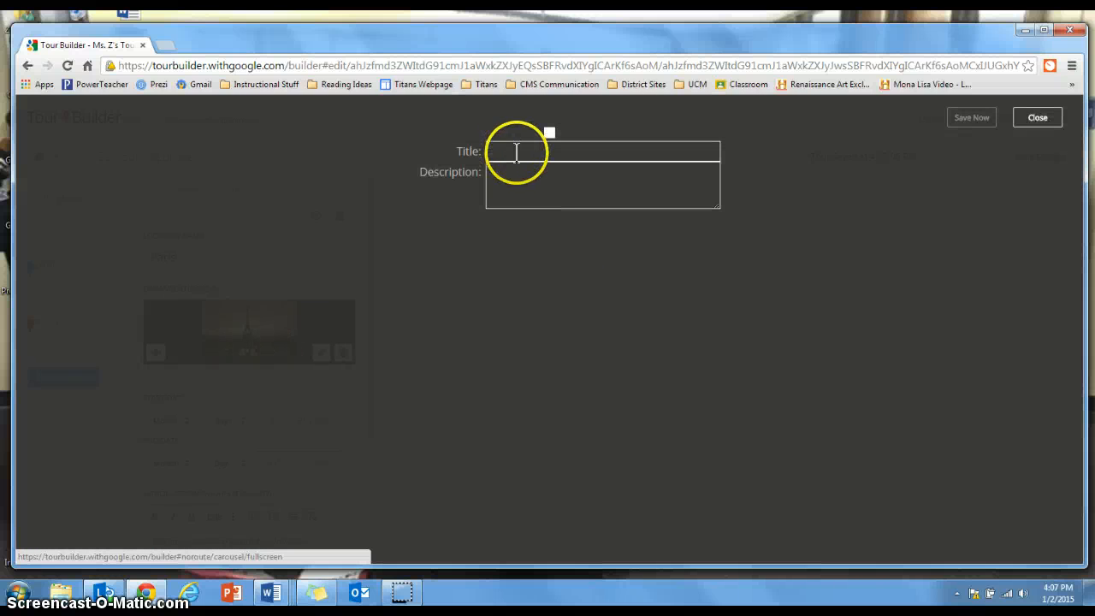
click(516, 152)
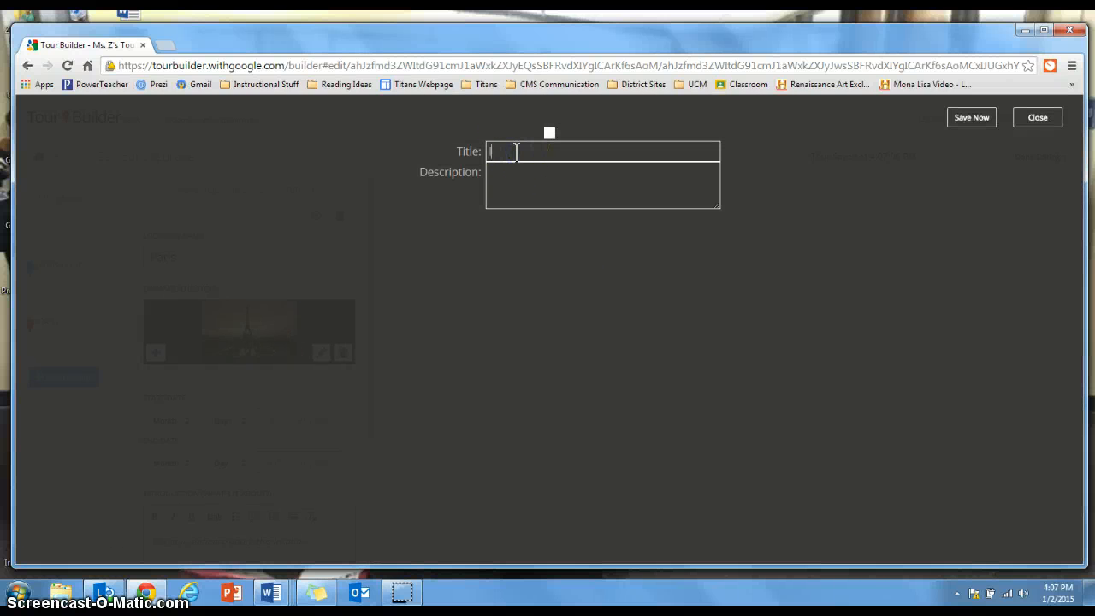
text(Eiffel Tower)
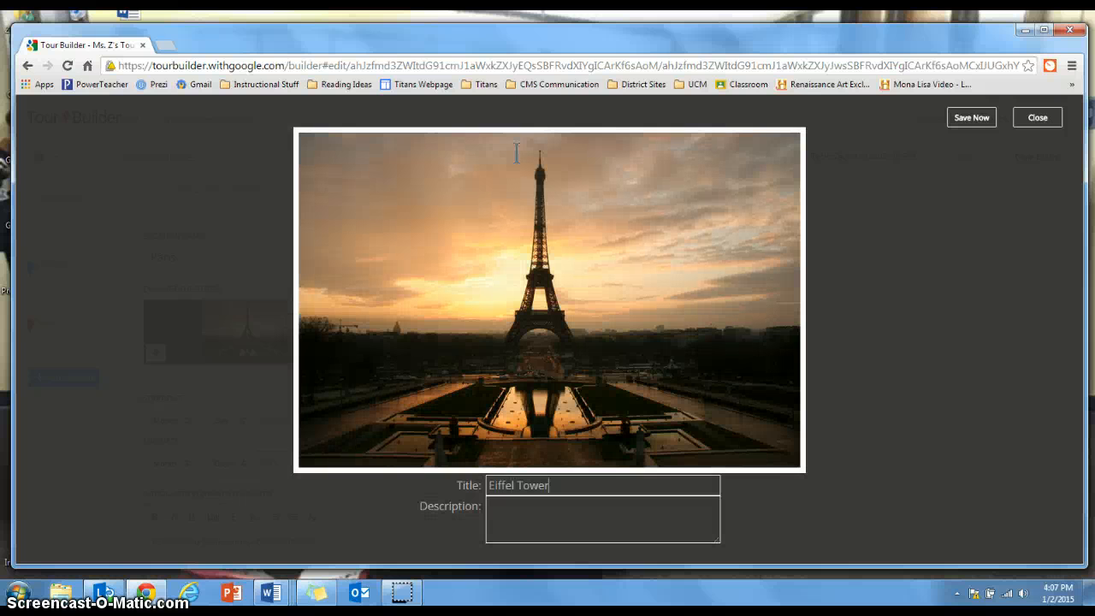
click(1033, 116)
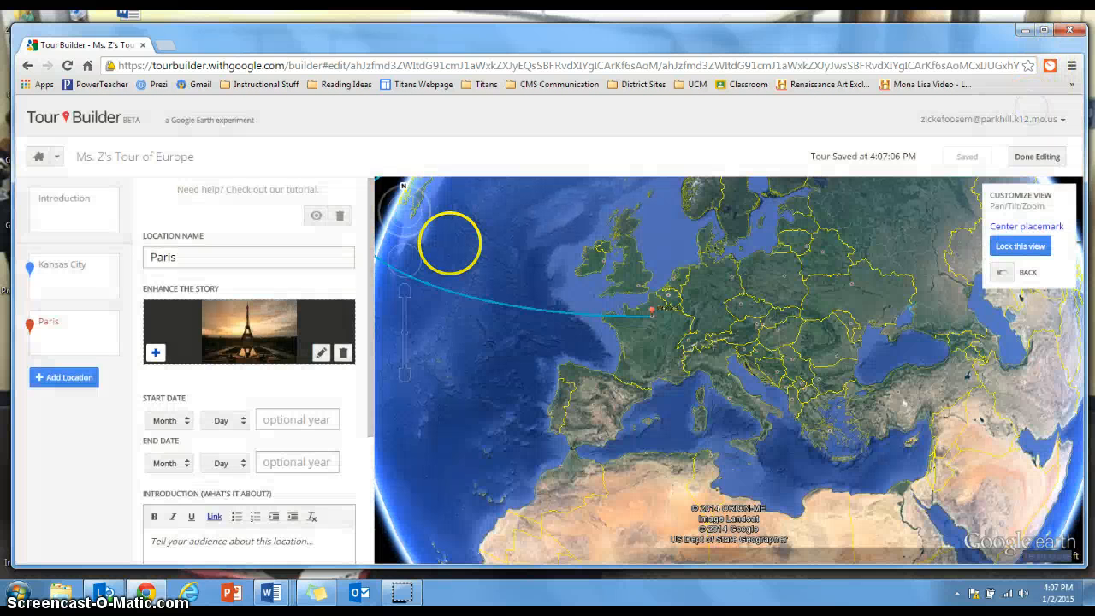
Search images for "Arc de Triomphe" and add the photo of the arch lit up against a dark blue sky to Paris
click(156, 351)
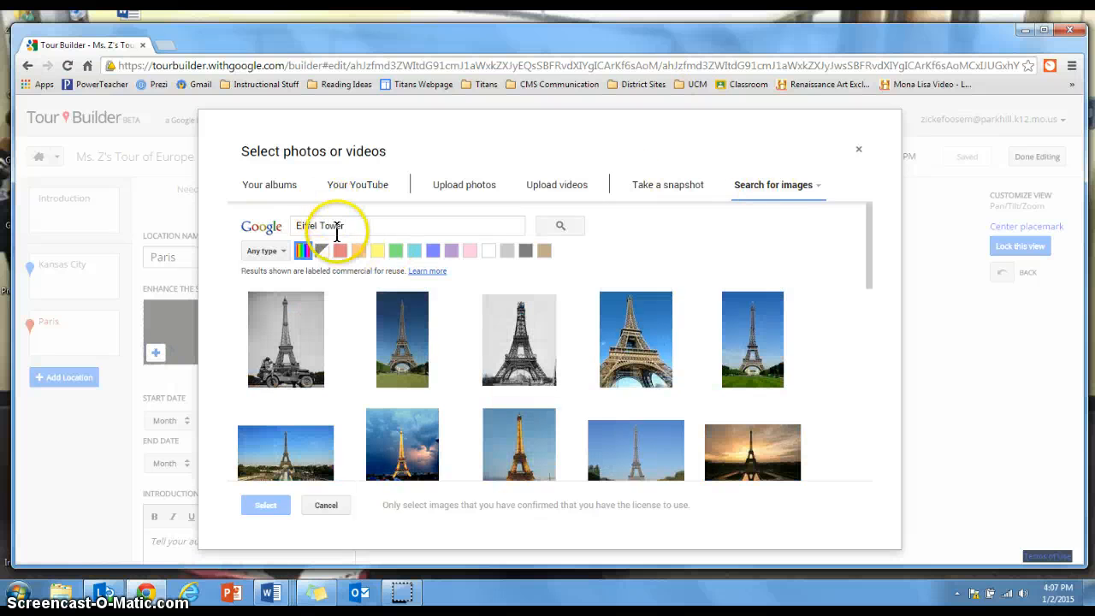
triple_click(332, 229)
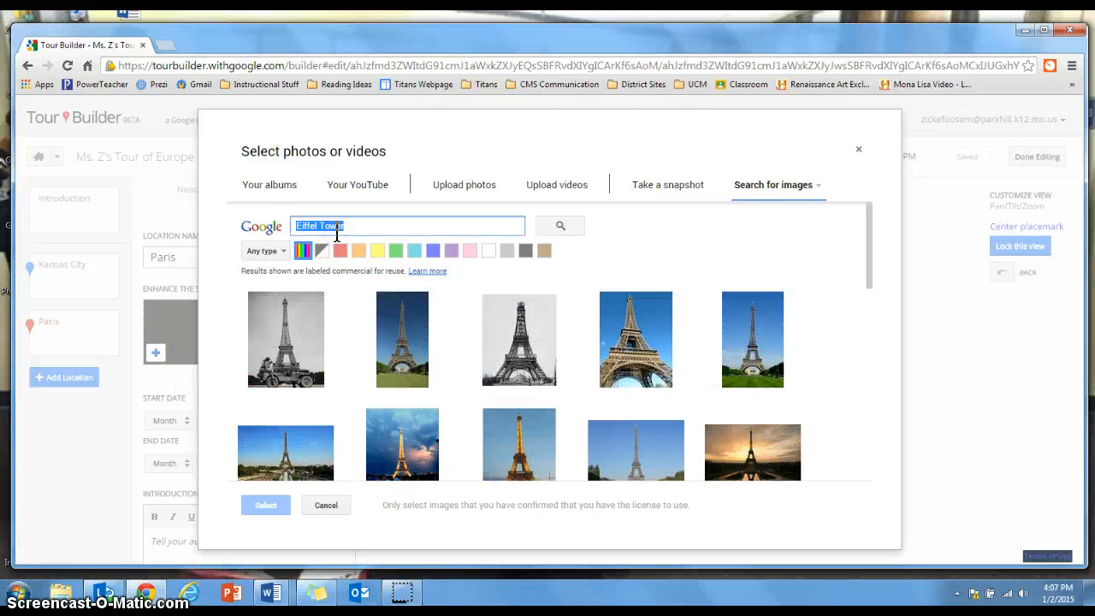
text(Arc de Triomphe)
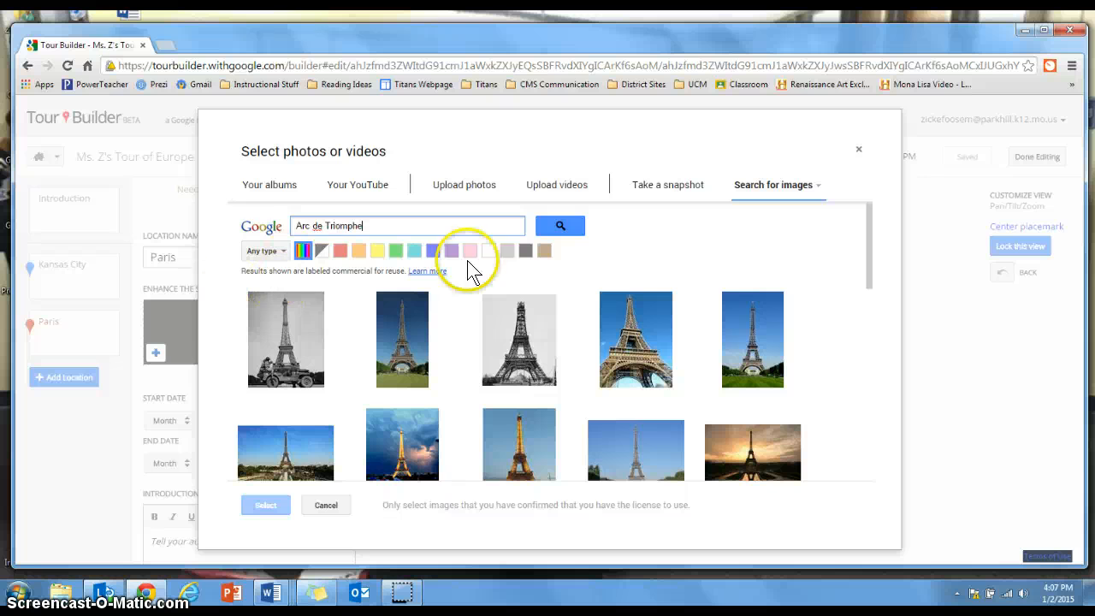
click(558, 231)
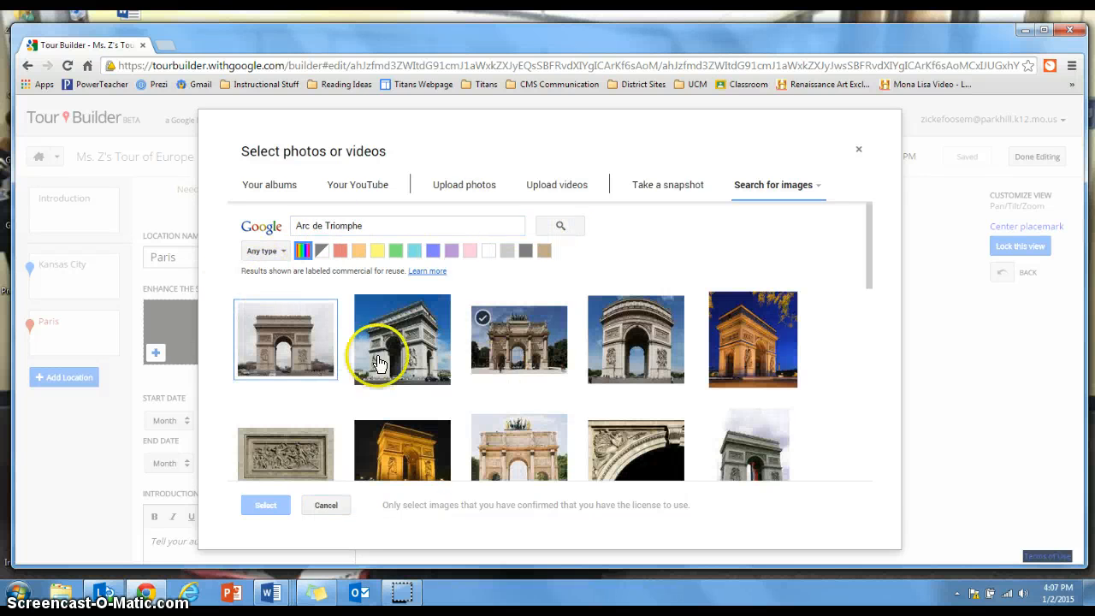
click(781, 361)
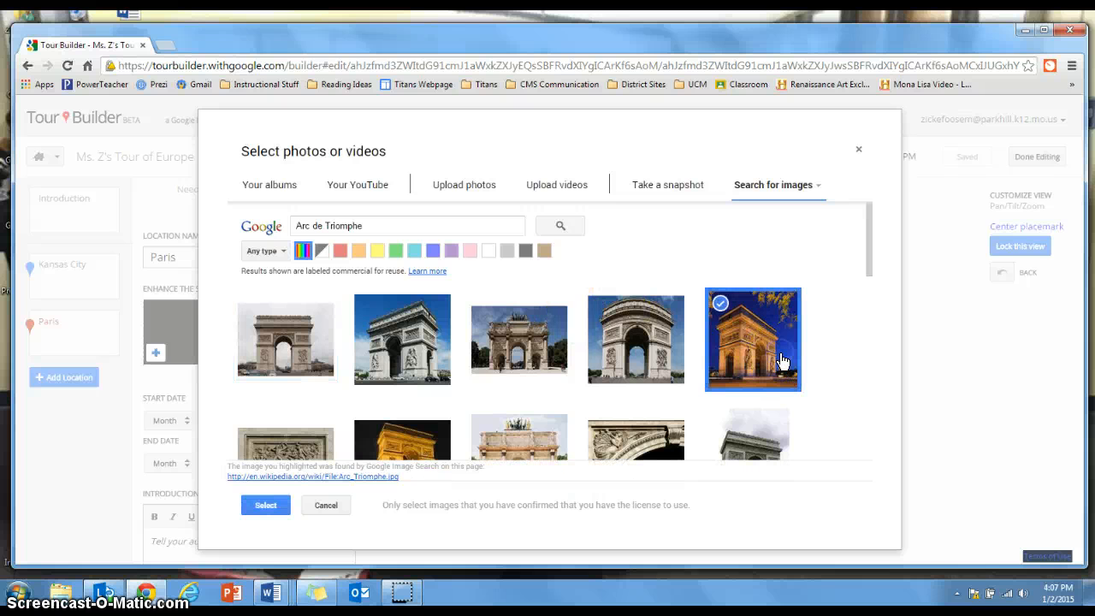
click(263, 505)
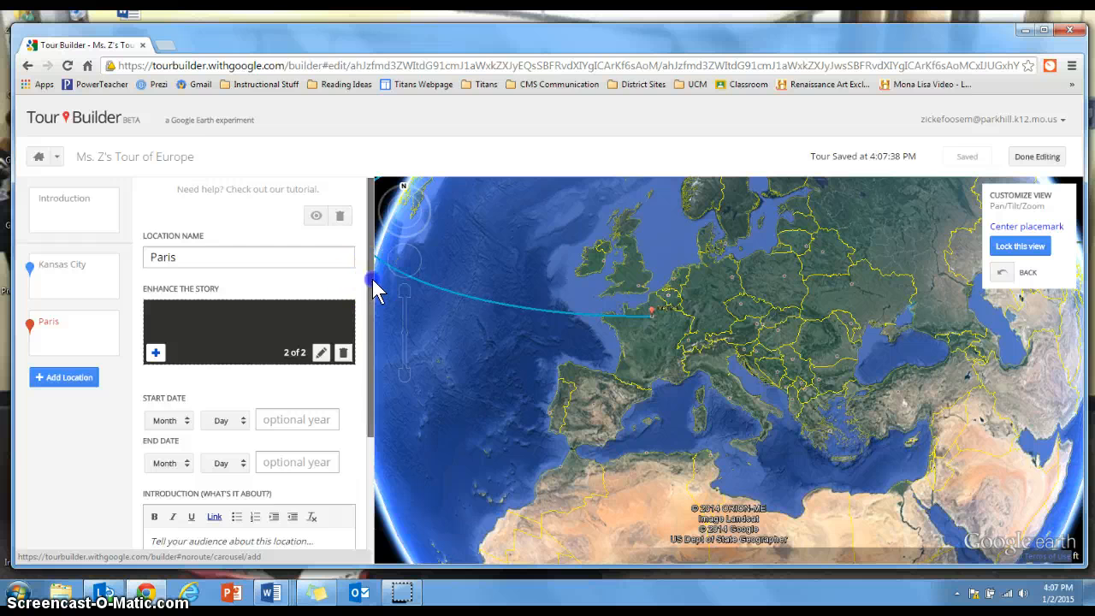
Set the Paris location's start date to Jun 01, 2015
drag(374, 285, 374, 362)
click(190, 311)
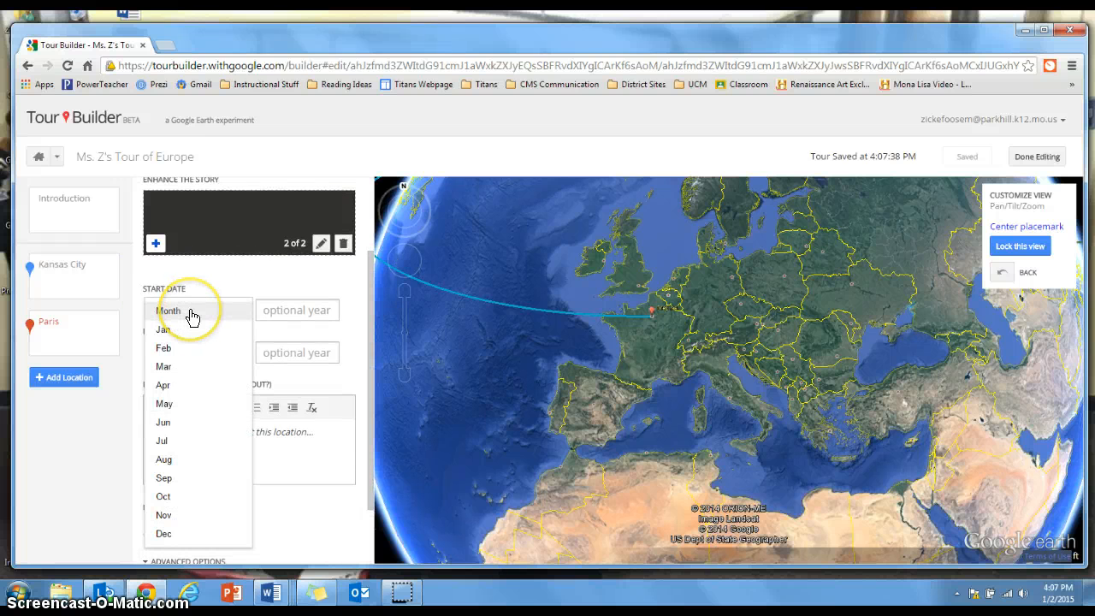
click(176, 423)
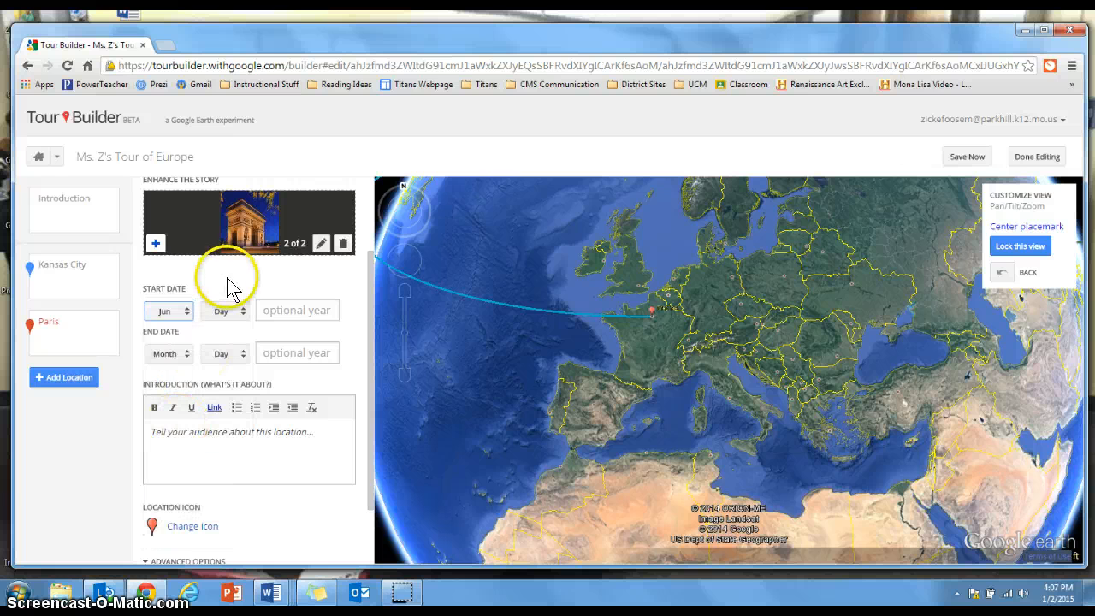
click(239, 316)
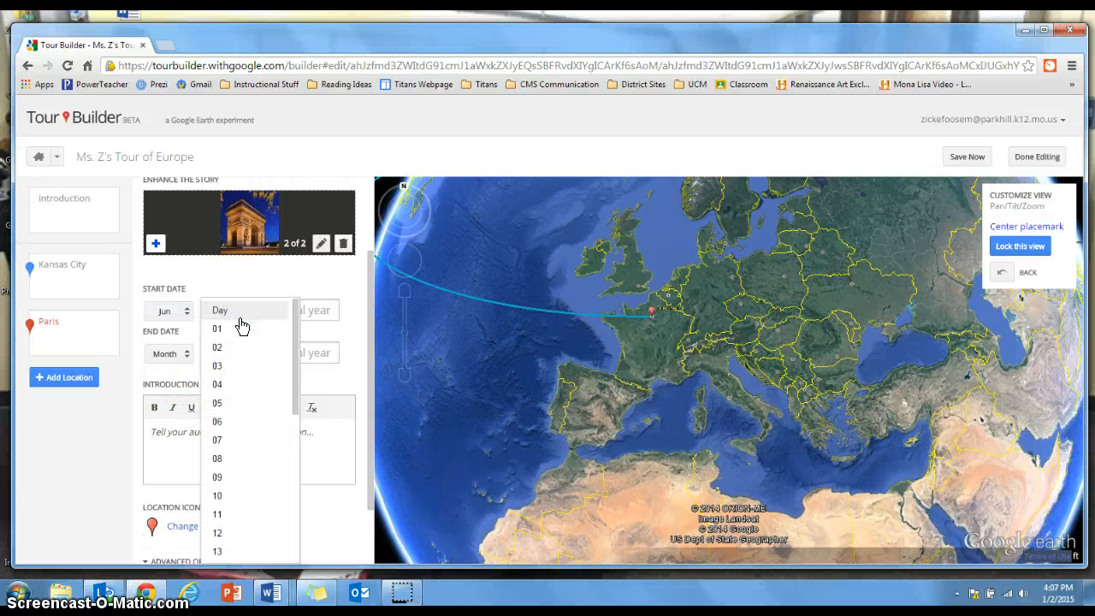
click(239, 349)
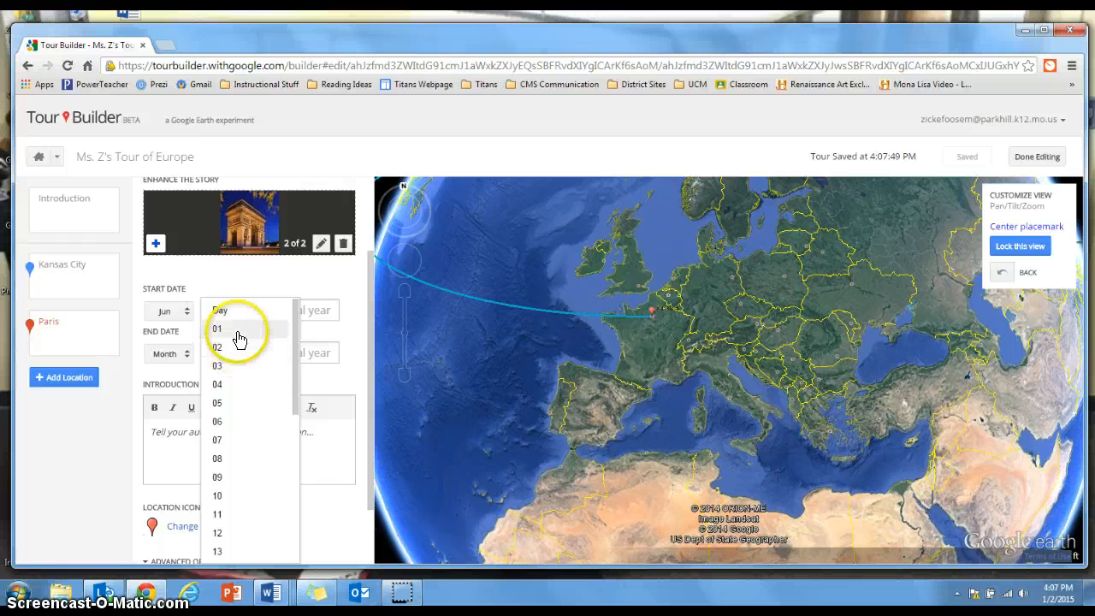
click(240, 330)
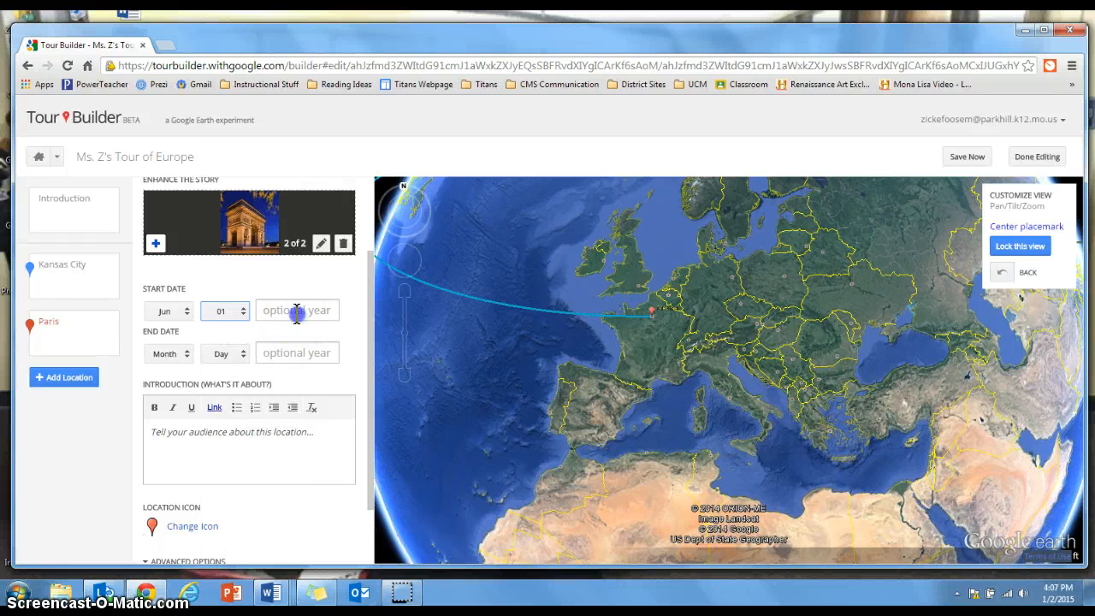
click(294, 310)
text(2015)
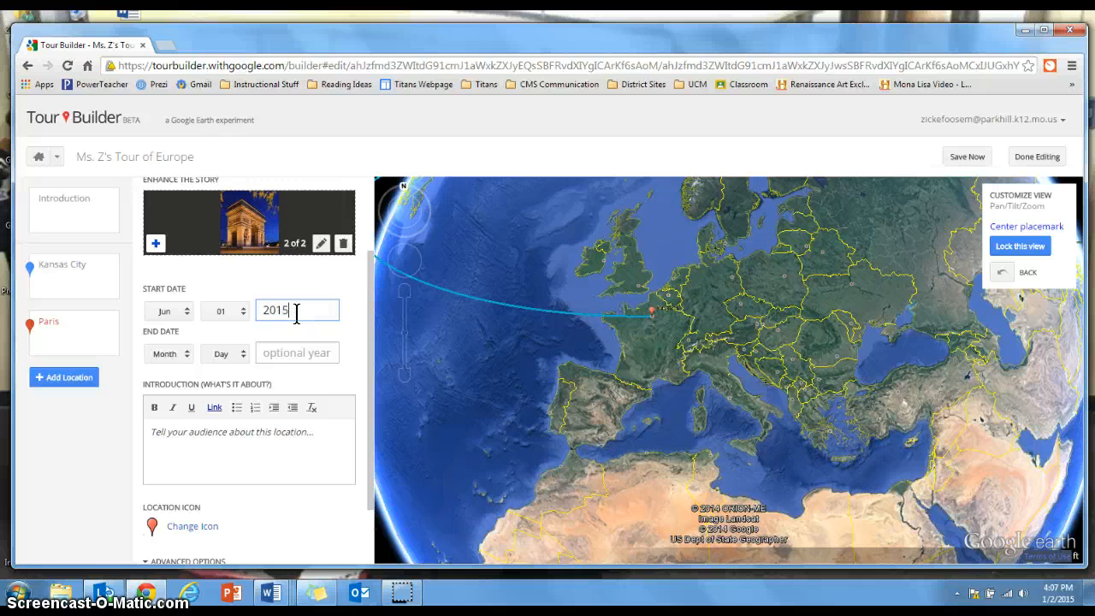
Set the Paris location's end date to Jun 03, 2015
click(191, 351)
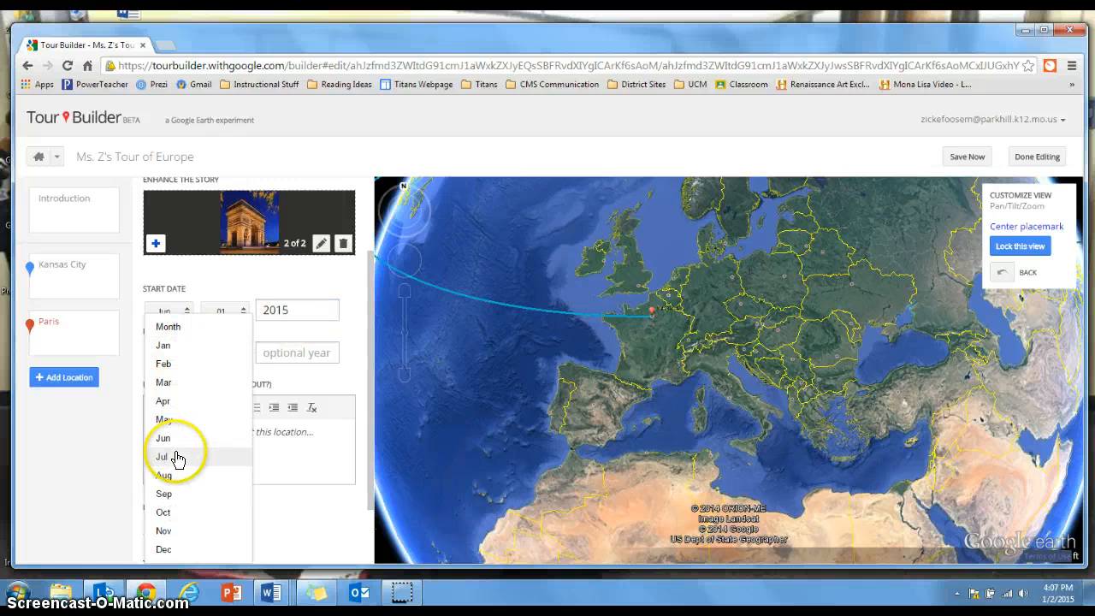
click(172, 438)
click(236, 354)
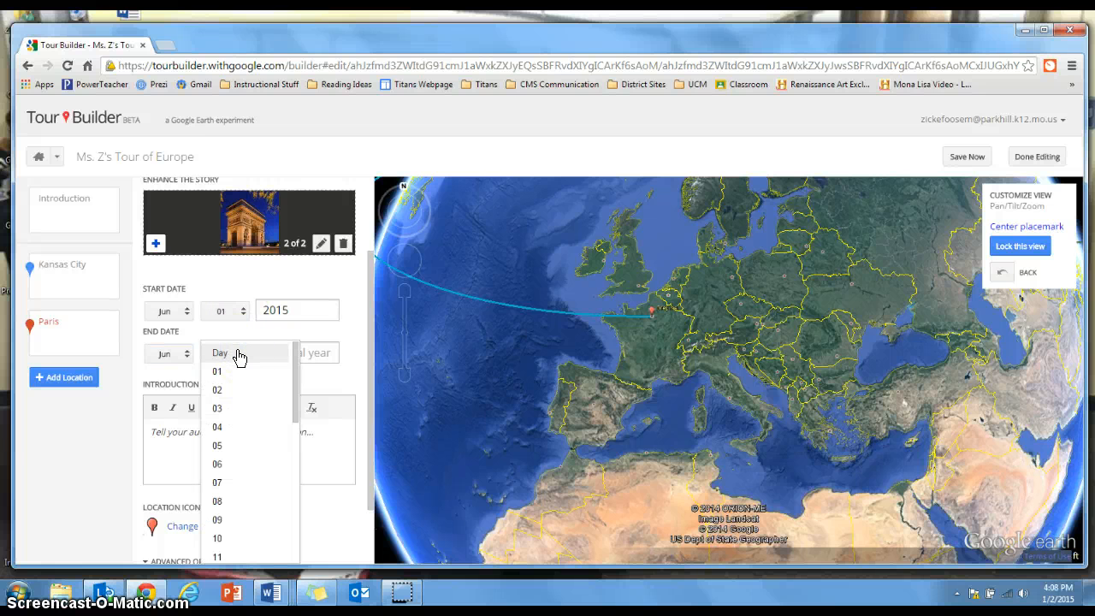
click(232, 409)
click(265, 355)
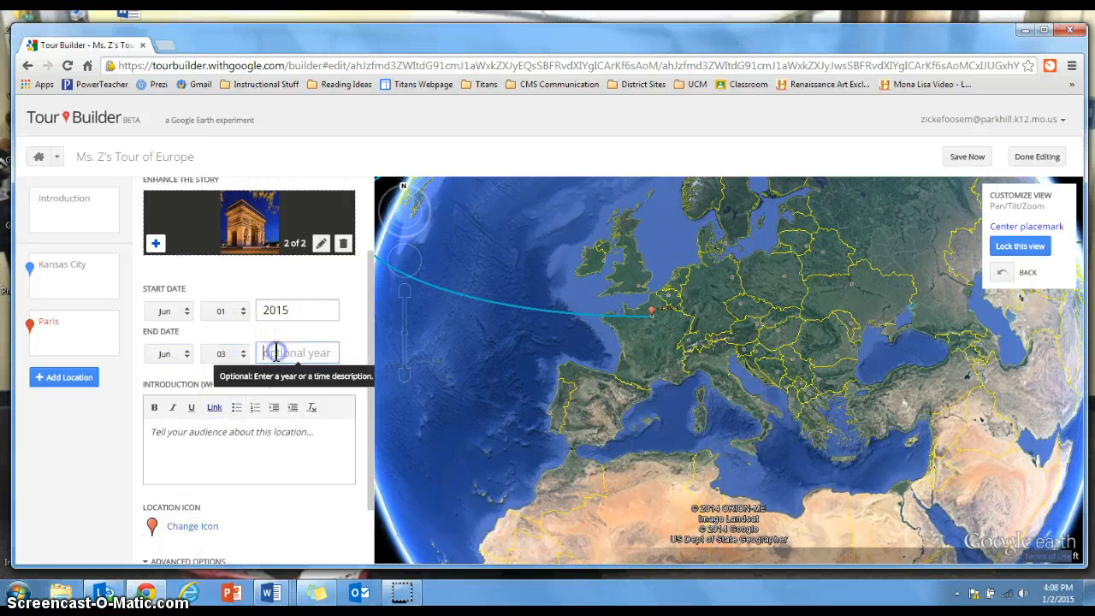
text(2015)
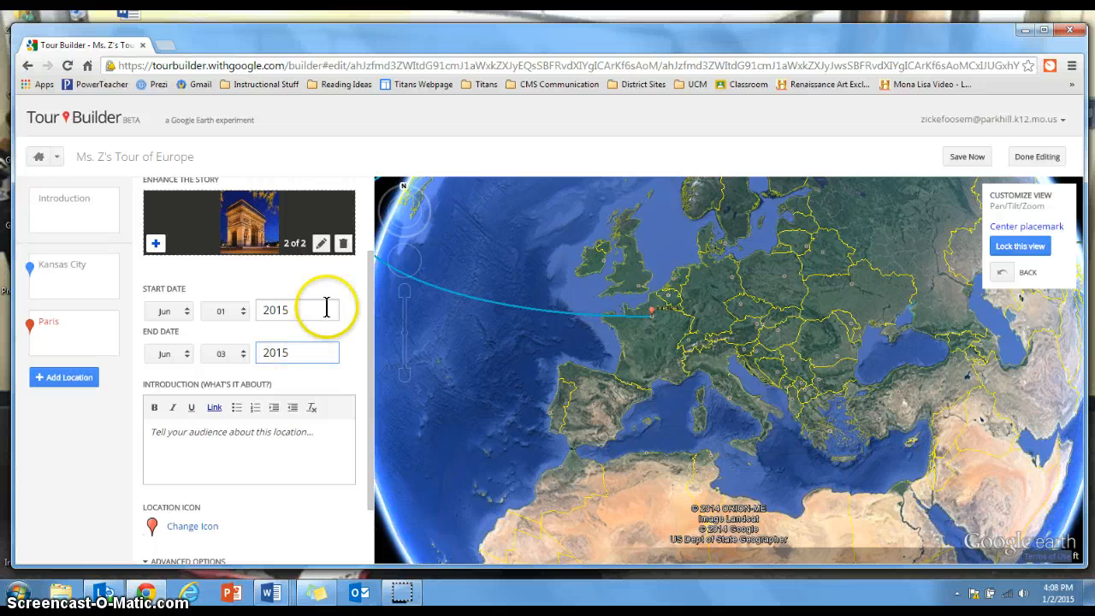
Begin the Paris introduction with "Type in at least THREE sentences explaining the different places that you would like to visit in Paris."
drag(371, 264, 368, 289)
click(256, 408)
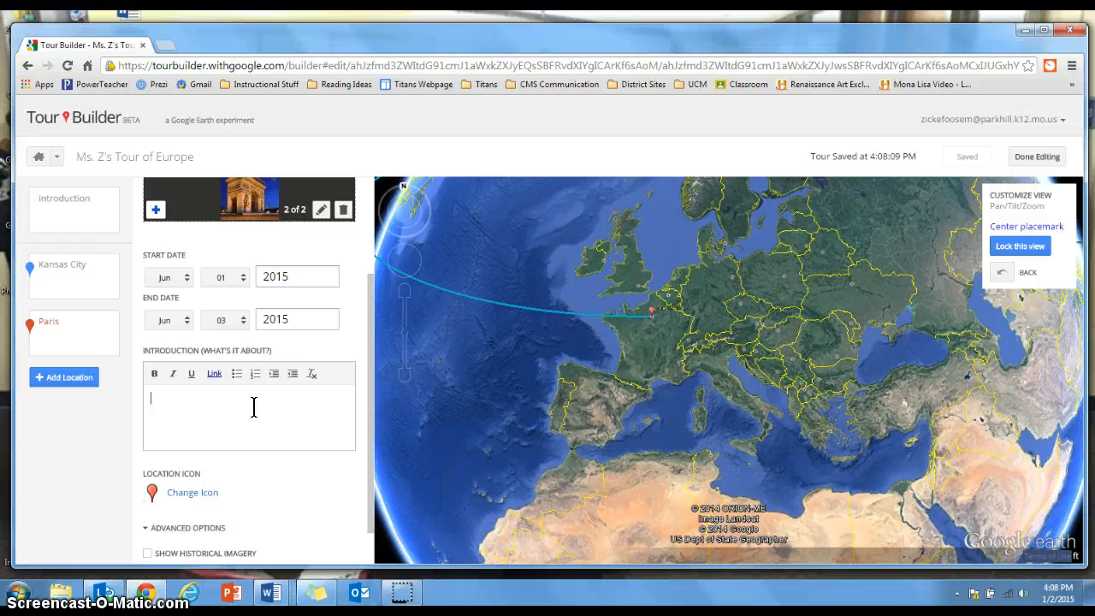
text(Type )
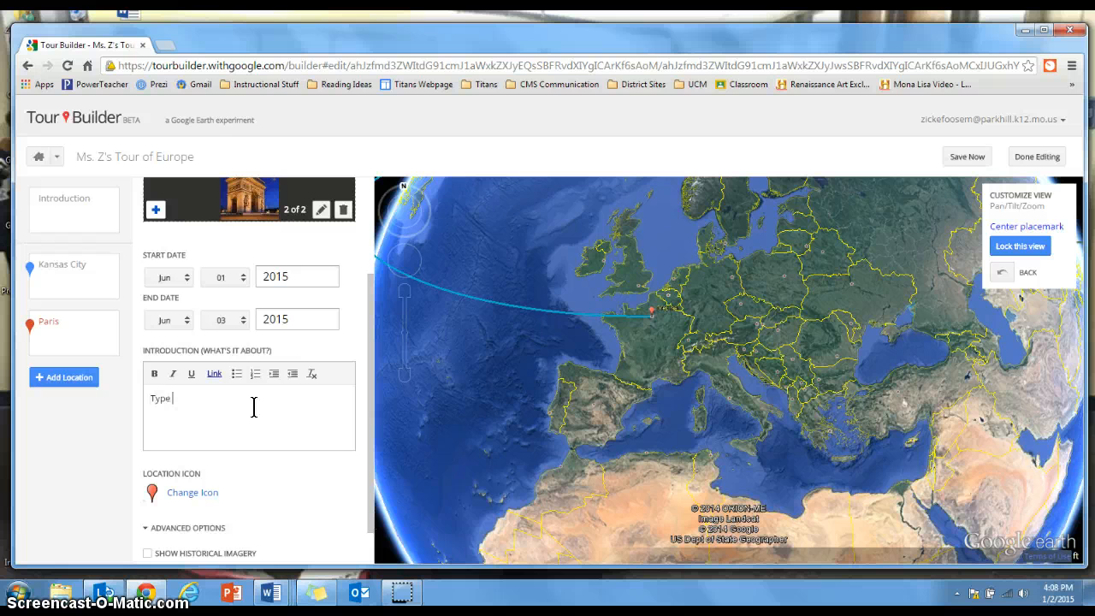
text(in at least THREE sentences explaining the)
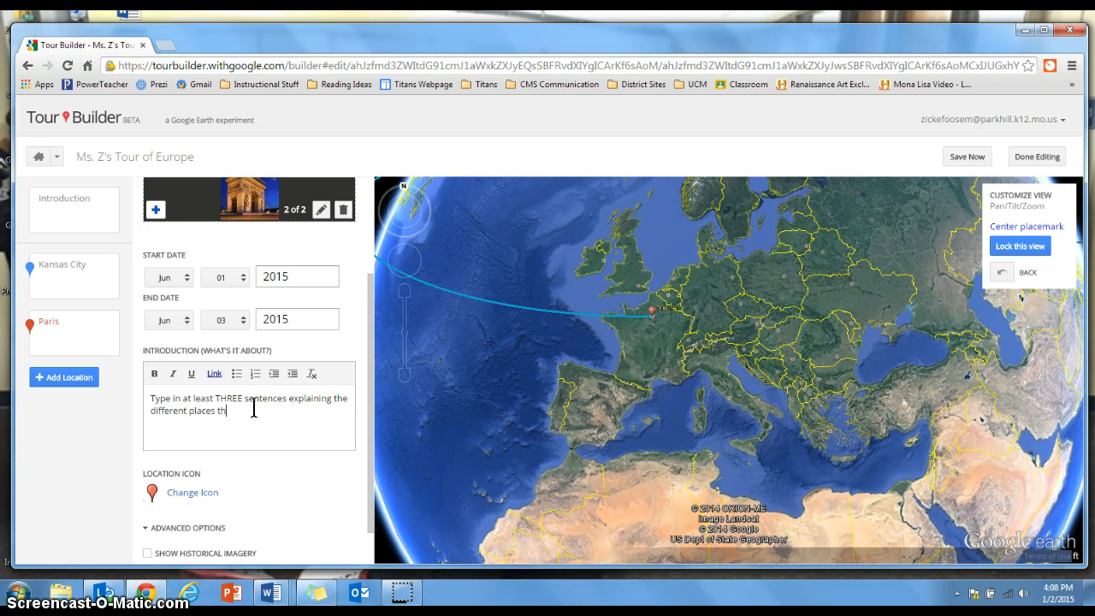
text( different places that you would like to visit in Paris. T)
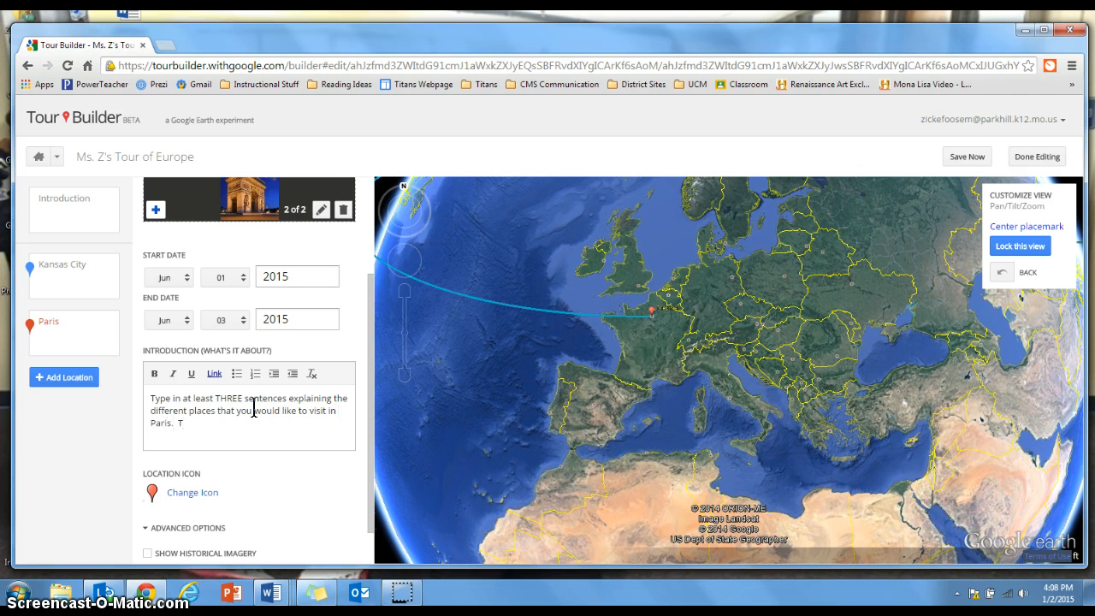
Continue the Paris introduction with "Your sentences should use appropriate punctuation and capitalization."
key(BackSpace)
text(Your sentences should use )
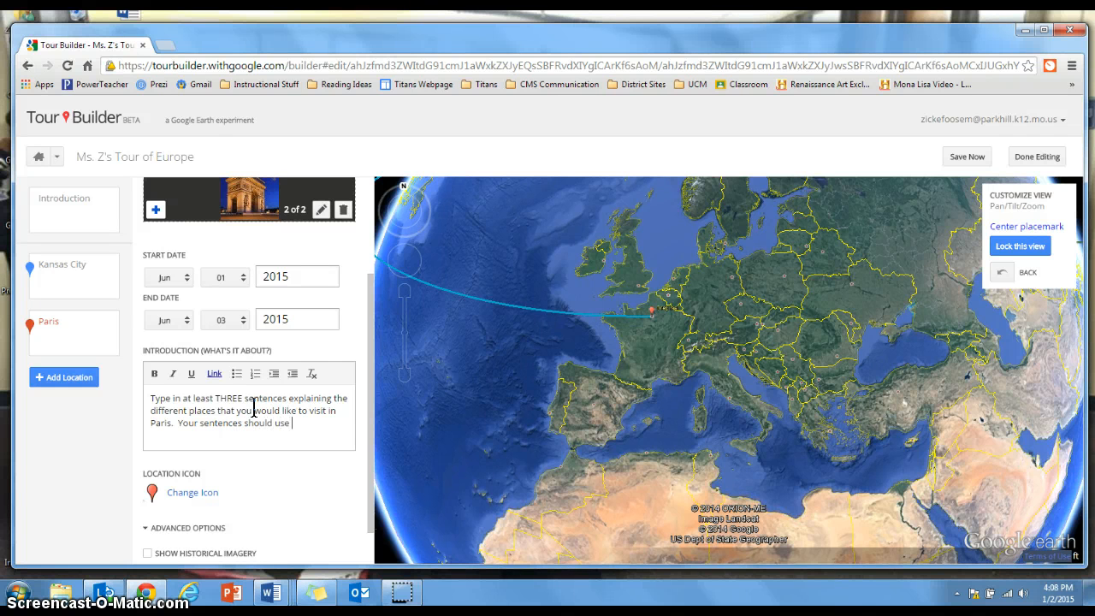
text(app)
text(ropriate pu)
text(nctuation and capita)
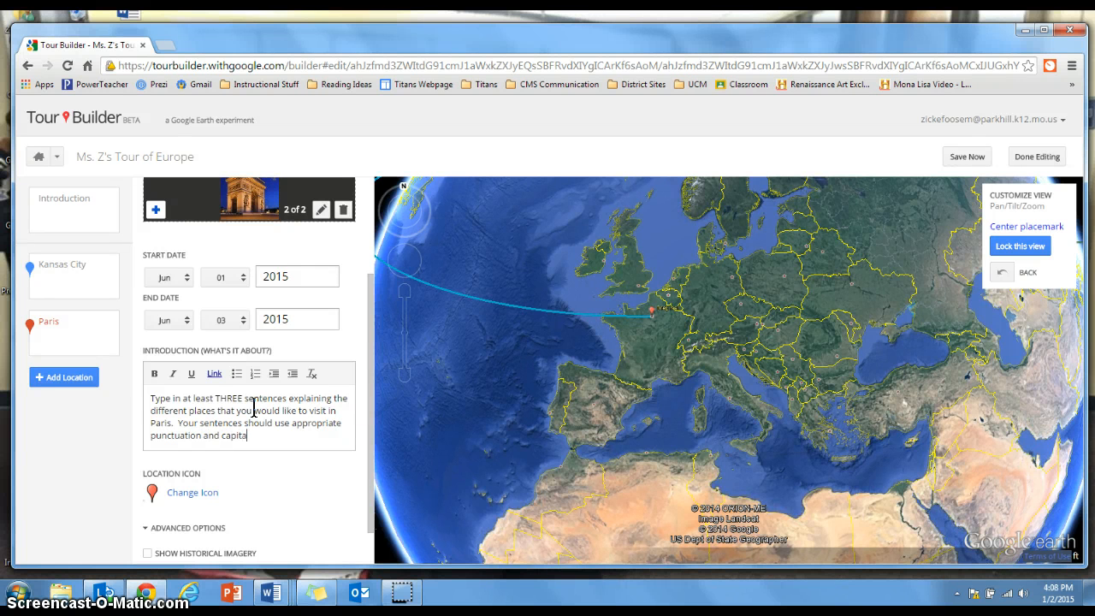
text(lization.  You may need to do some re)
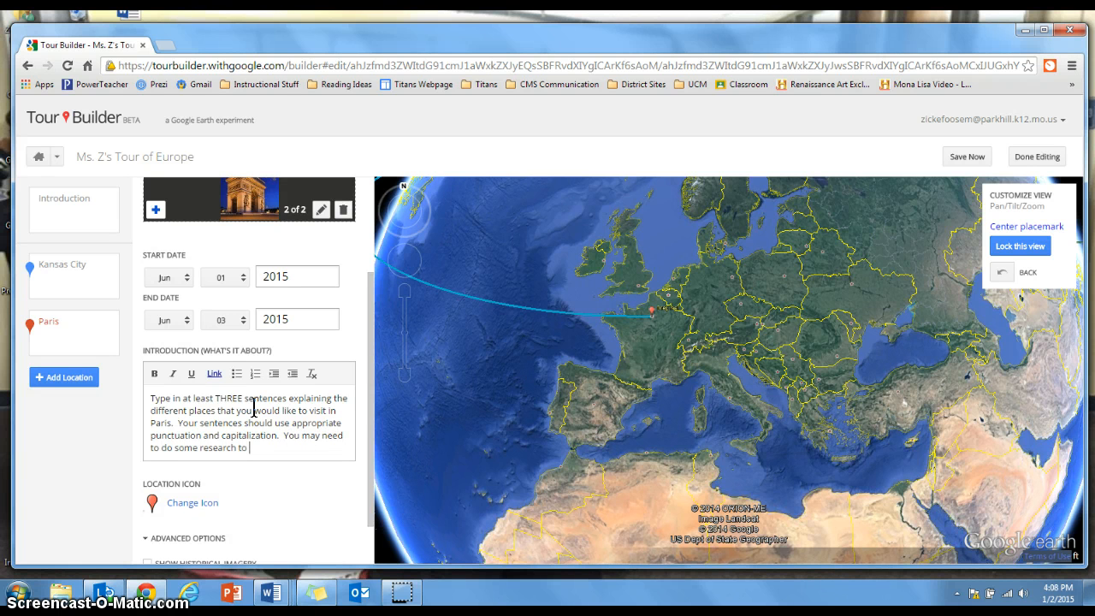
text(search to find out information about the city.)
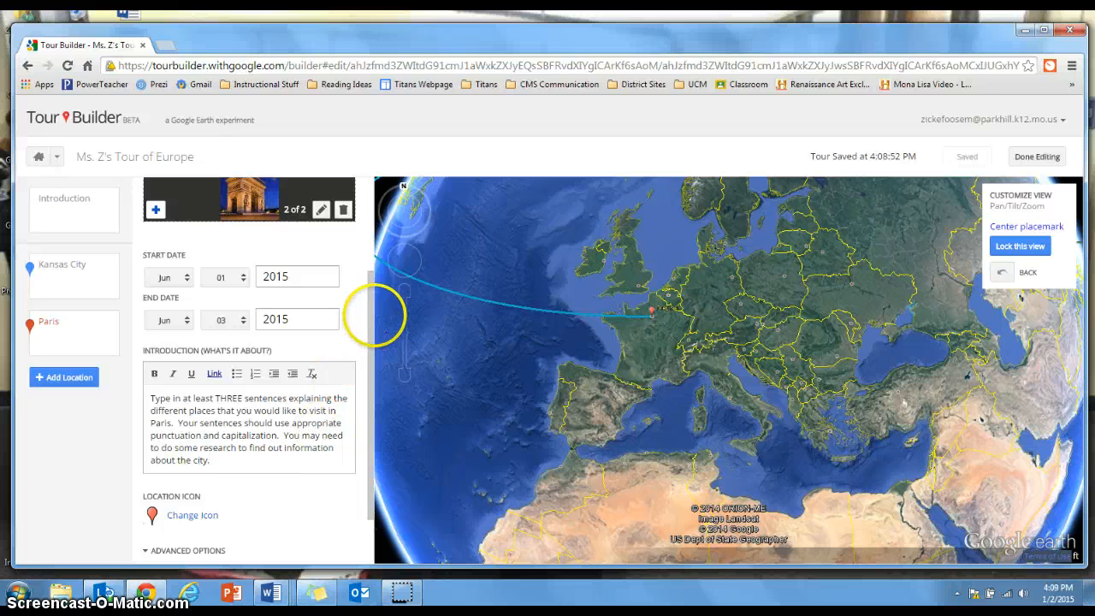
Change the Paris location icon to the light teal pin with a black dot
drag(372, 314, 367, 386)
click(195, 447)
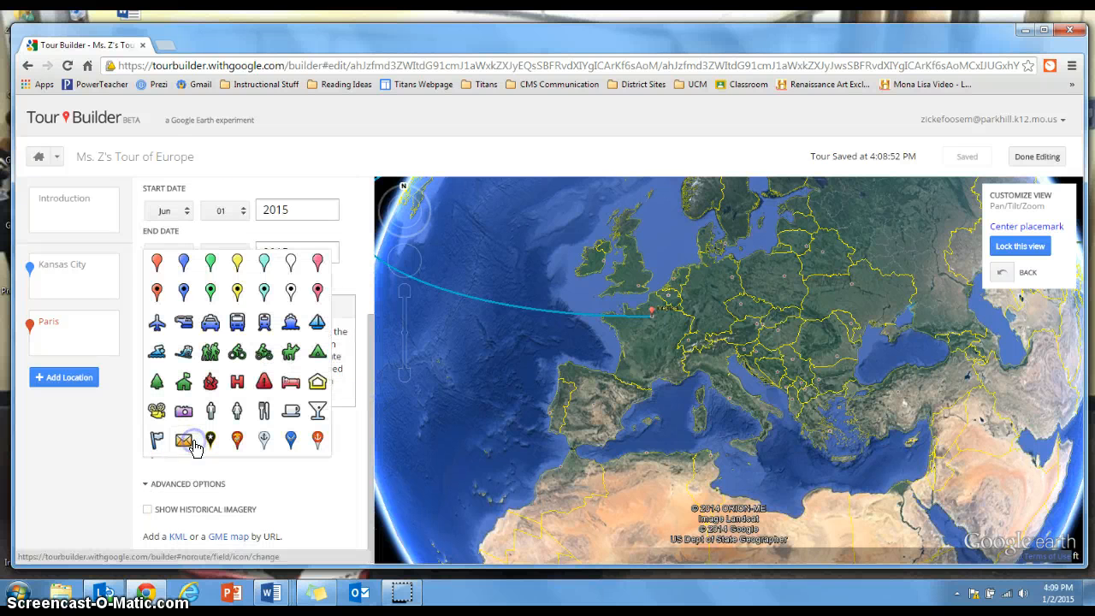
click(264, 292)
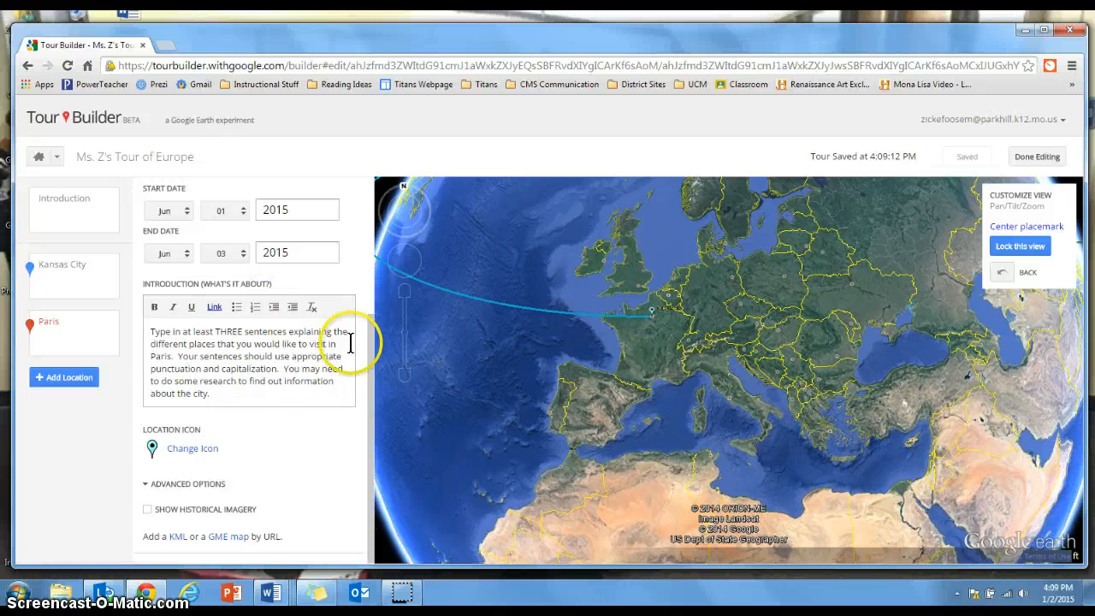
Create a new tour location by searching for London, England, United Kingdom and adding it to the tour
drag(370, 335, 393, 213)
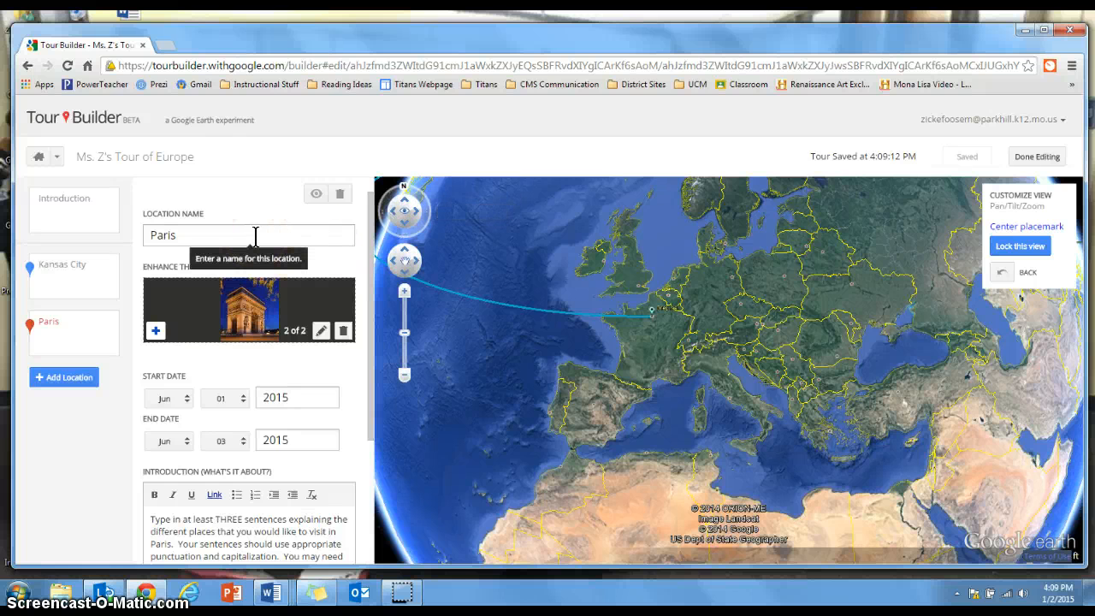
click(67, 377)
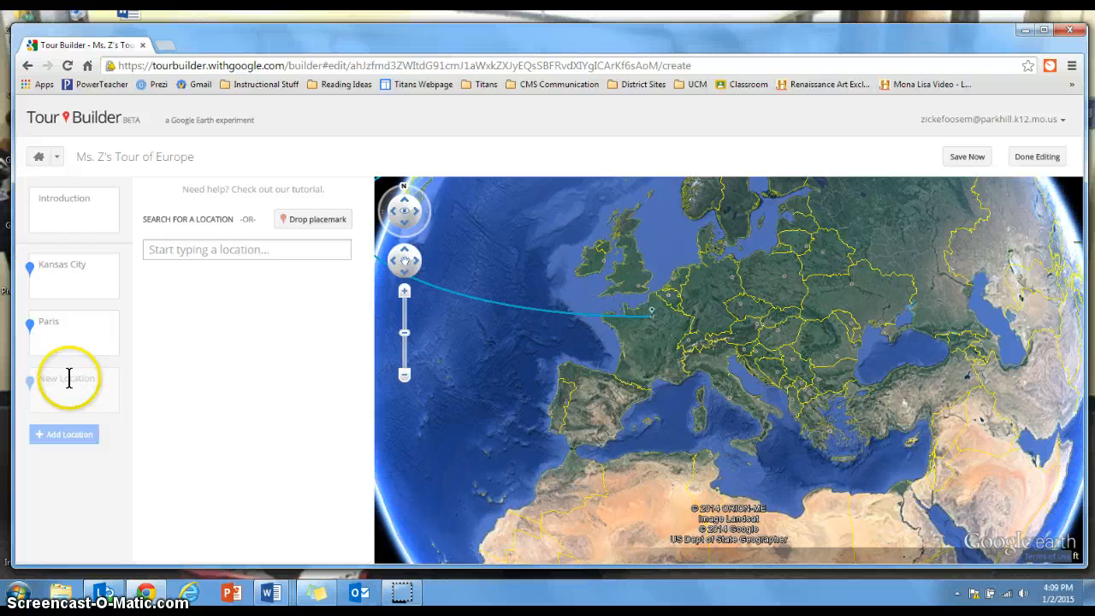
click(249, 251)
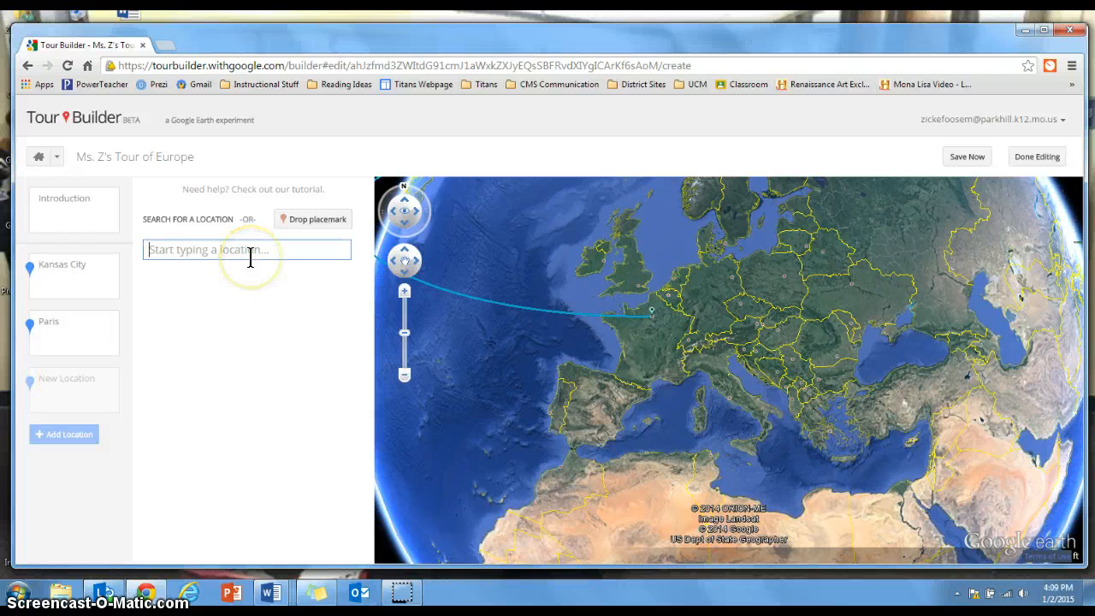
text(London, Engl)
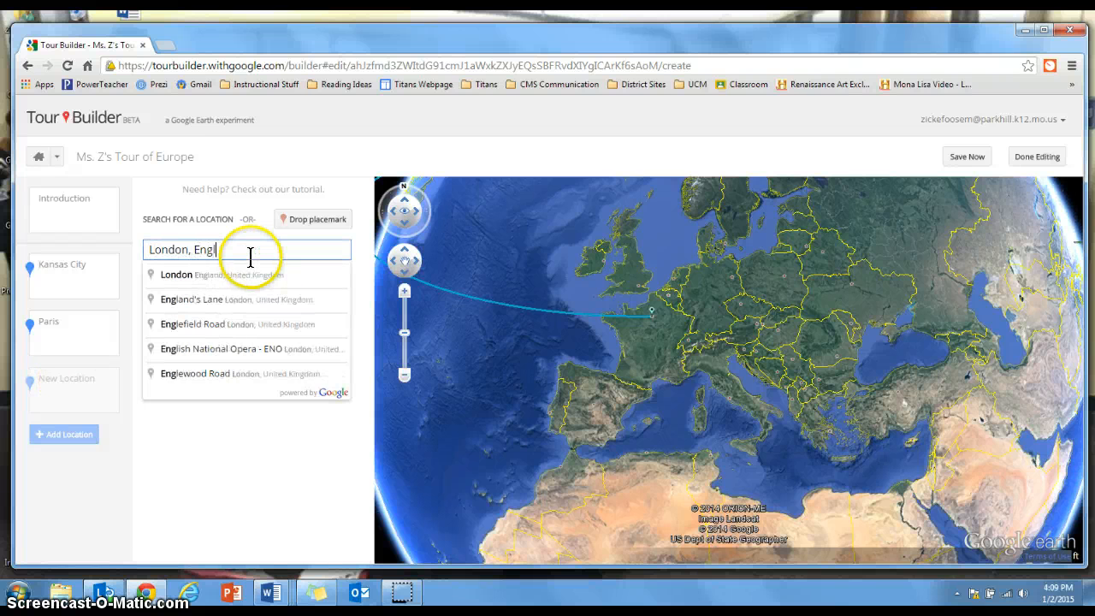
text(and)
click(237, 275)
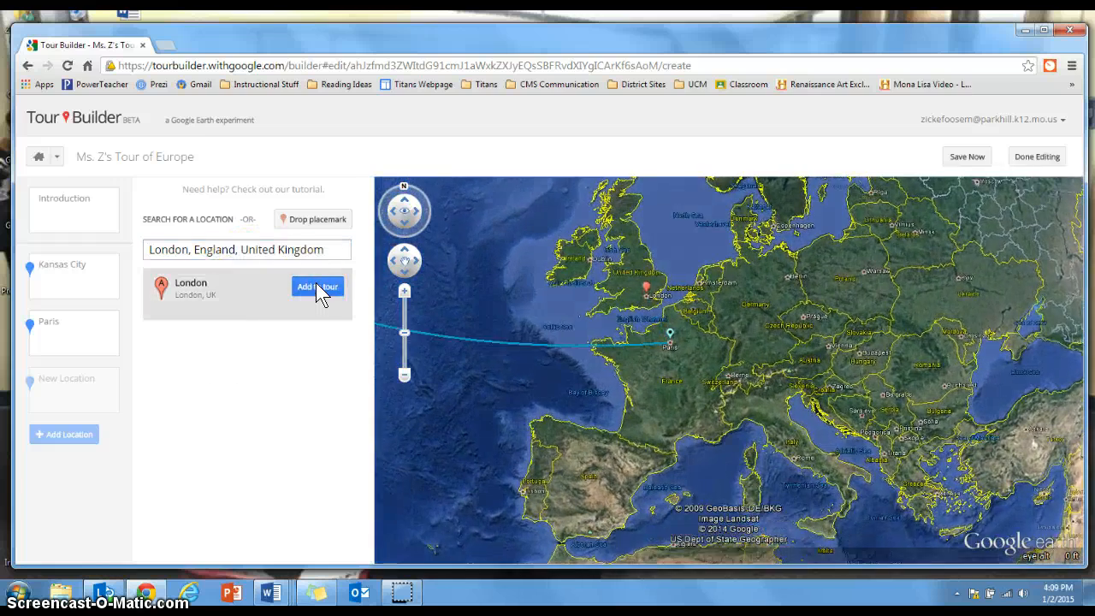
click(317, 288)
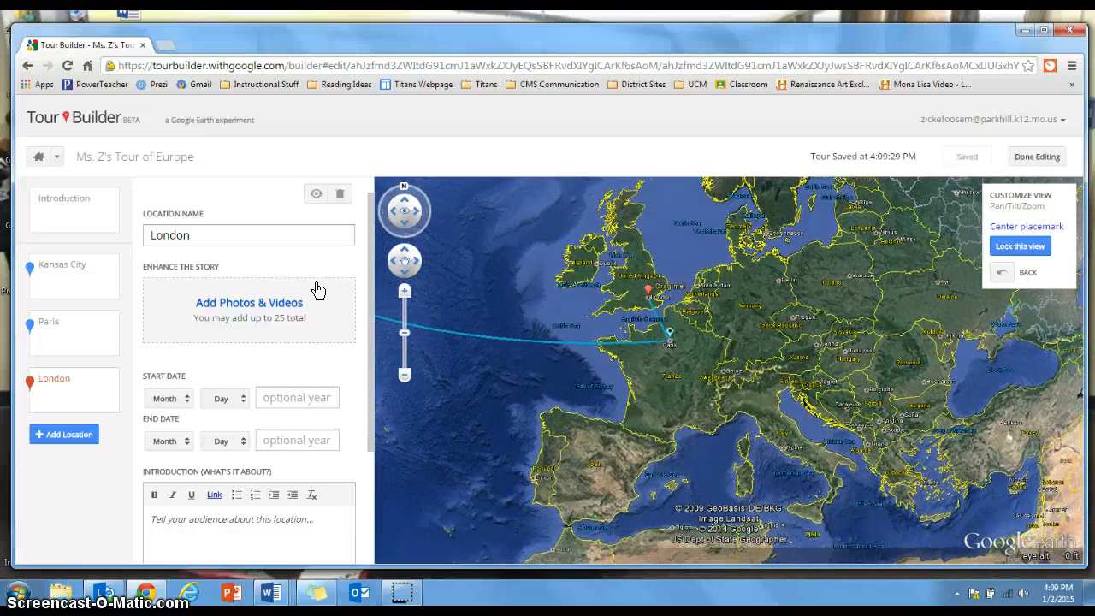
click(280, 305)
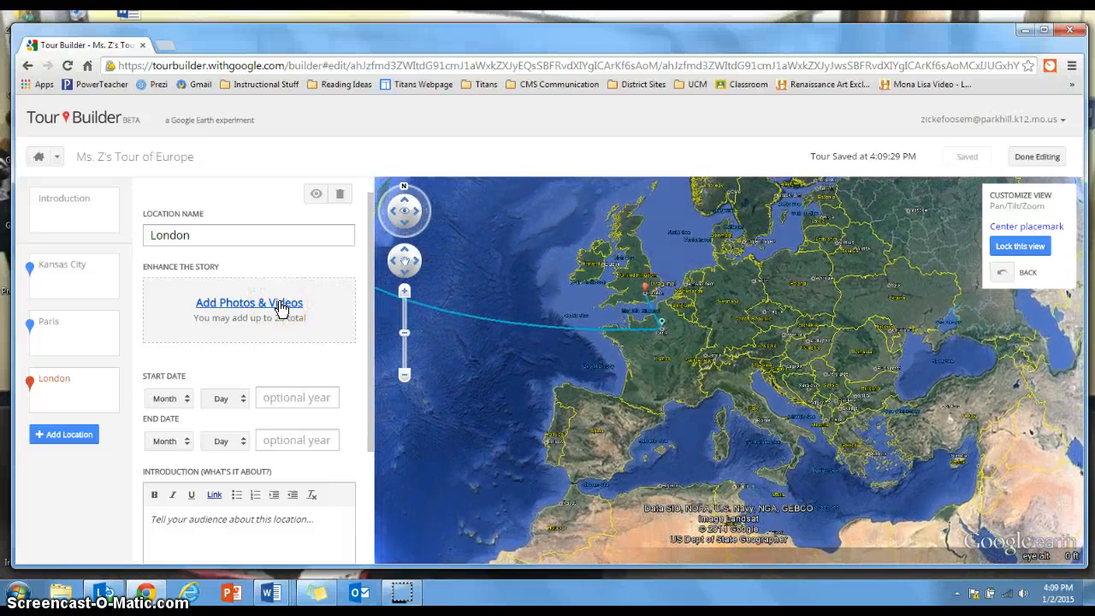
Create a new tour location by searching for Dublin, Ireland and adding it to the tour
click(75, 435)
click(198, 245)
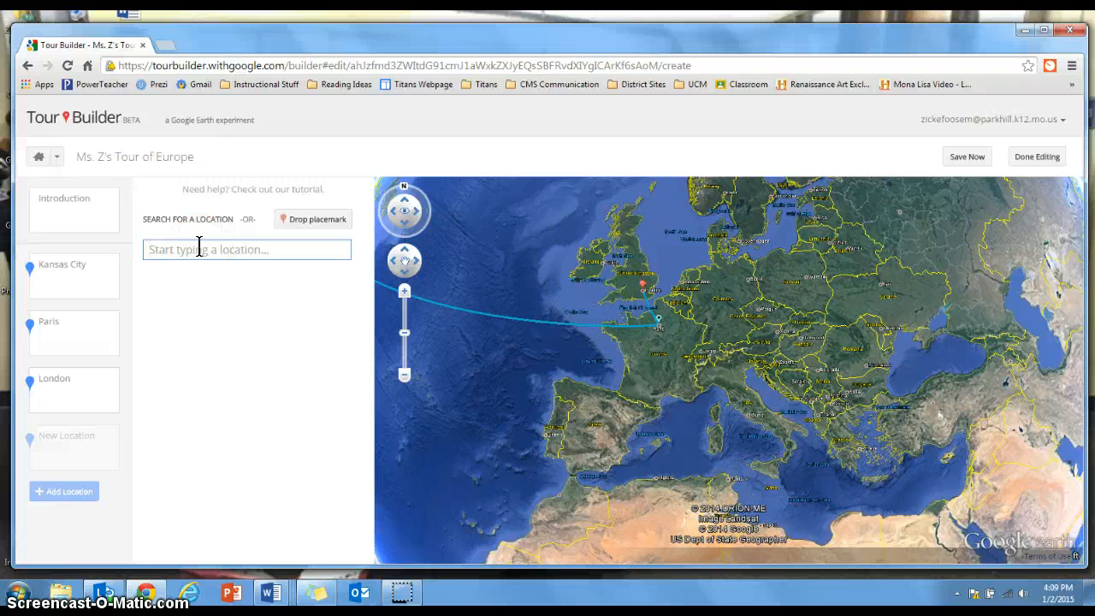
text(Dublin, Ireland)
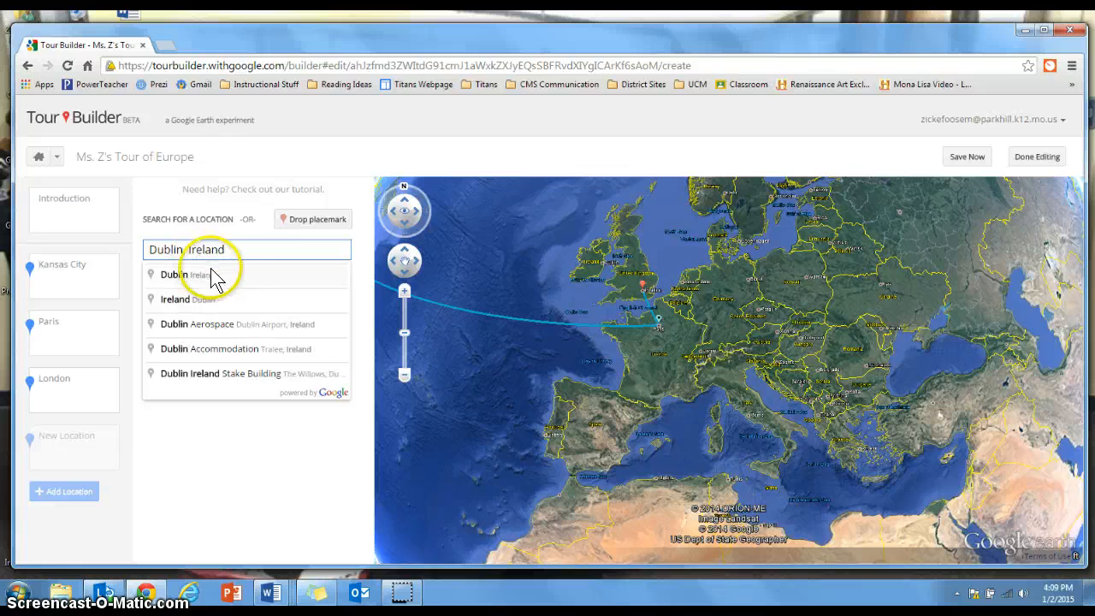
click(212, 274)
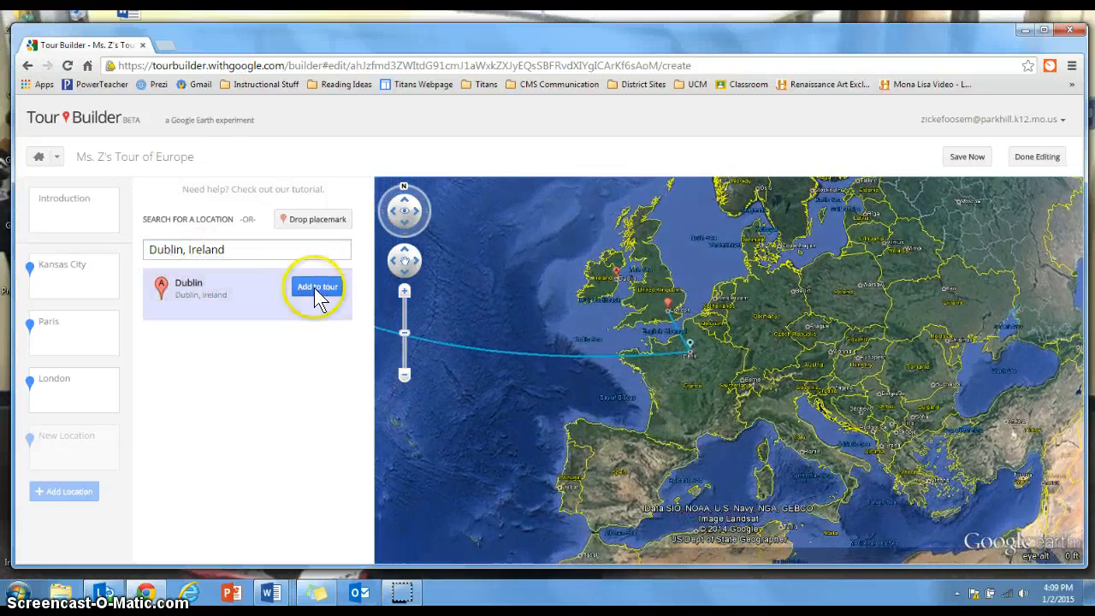
click(318, 289)
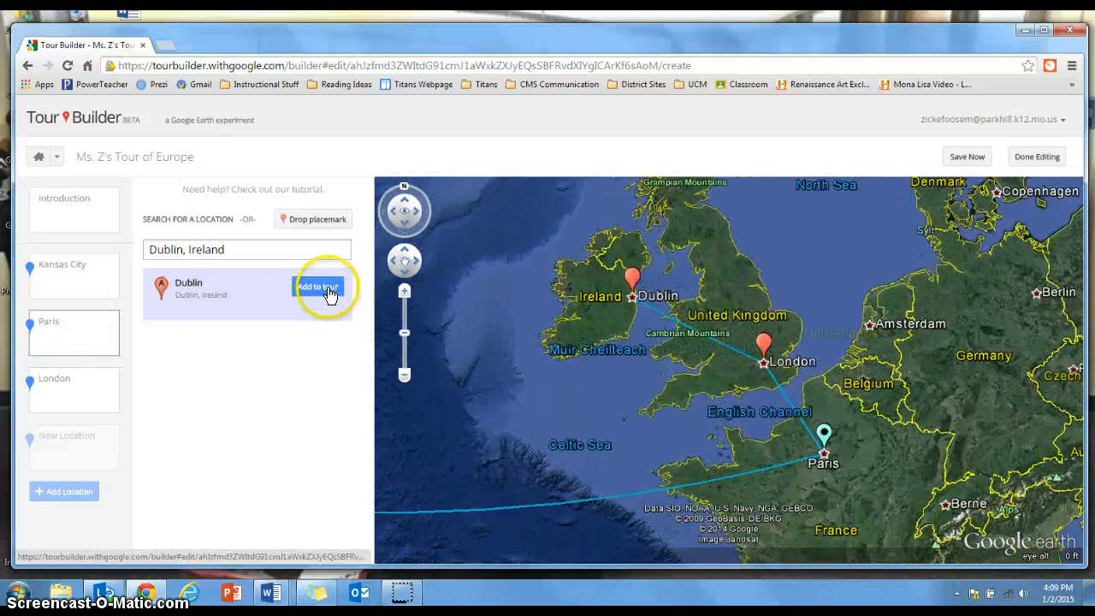
Look through the London, Paris and Dublin entries in the tour's location list
click(77, 384)
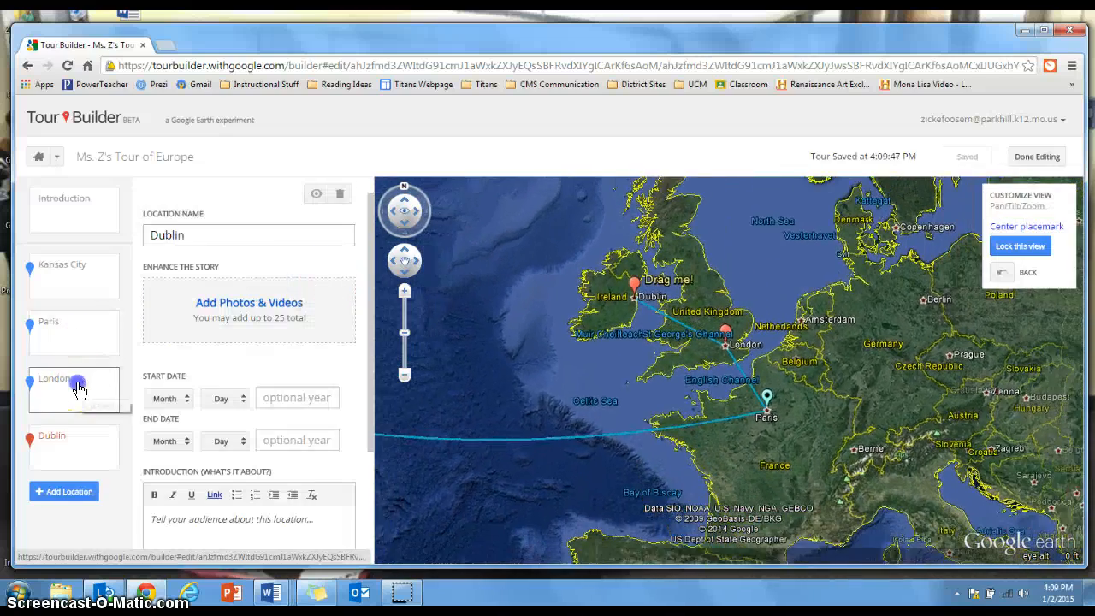
click(79, 343)
click(80, 400)
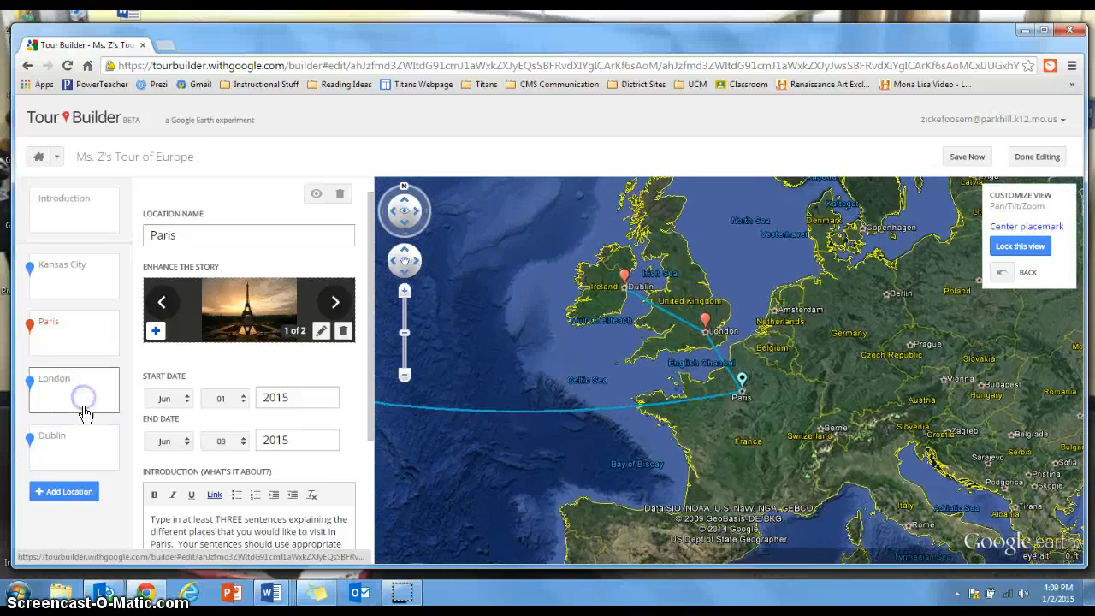
click(88, 443)
click(81, 330)
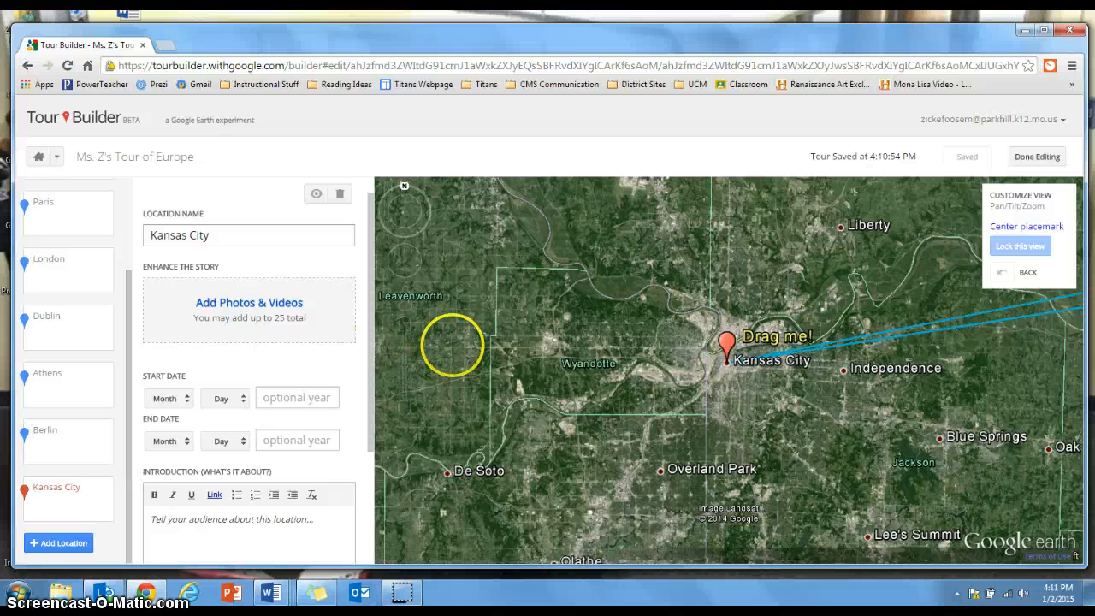
Finish editing the tour and play it full screen with the location list shown, starting from the Introduction
click(1035, 156)
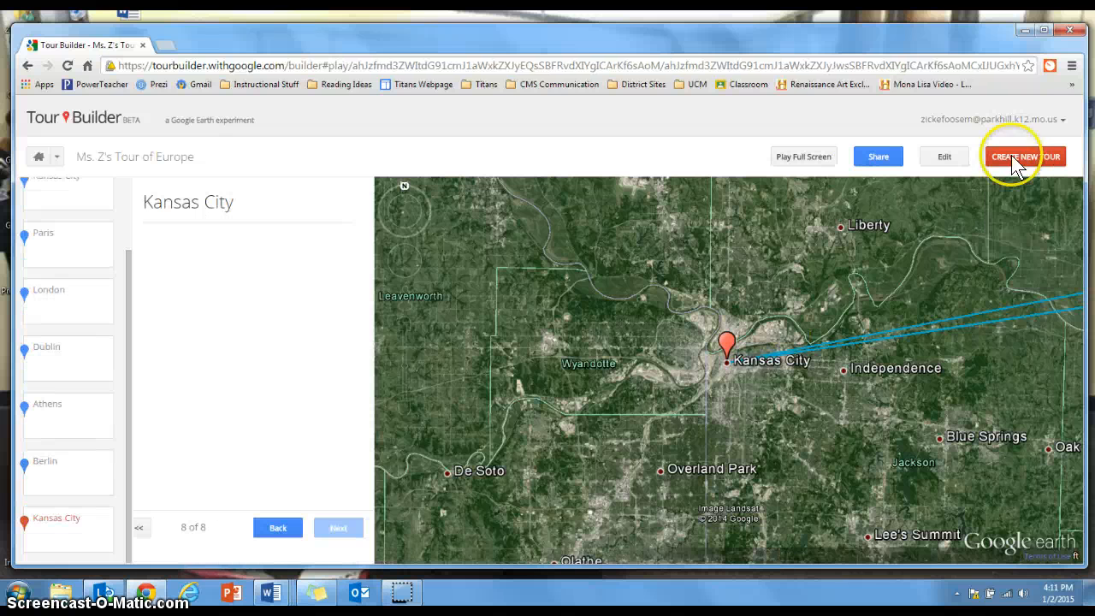
click(810, 159)
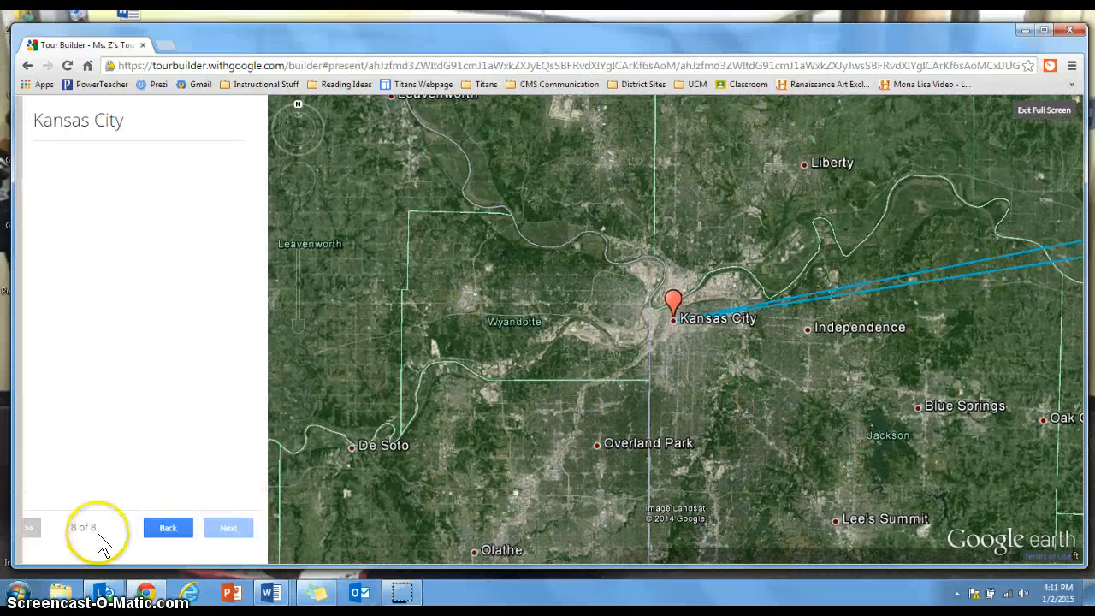
click(28, 529)
click(79, 212)
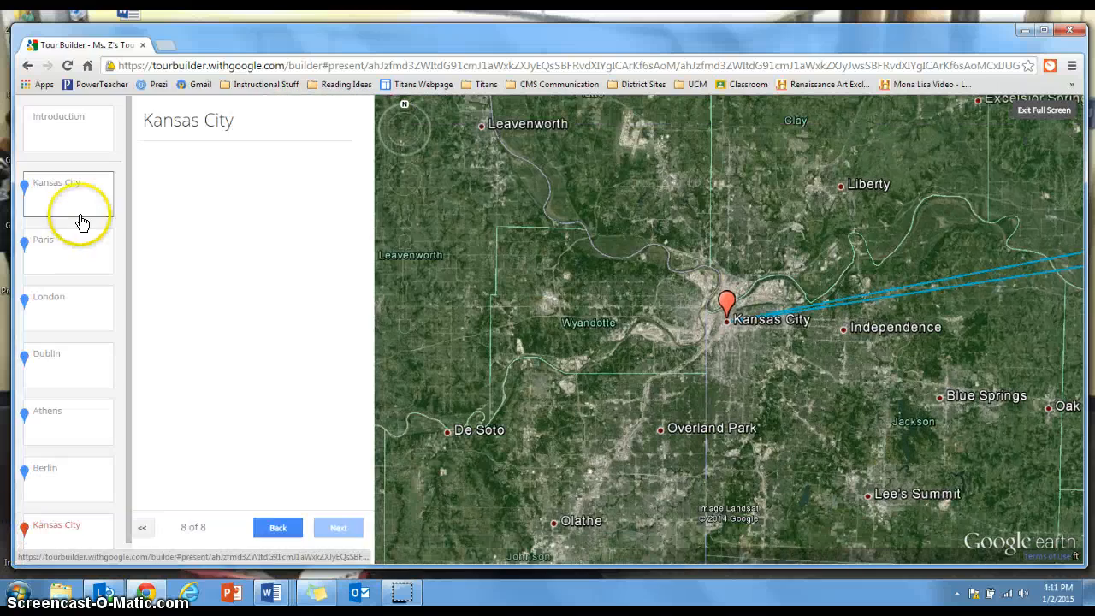
click(61, 125)
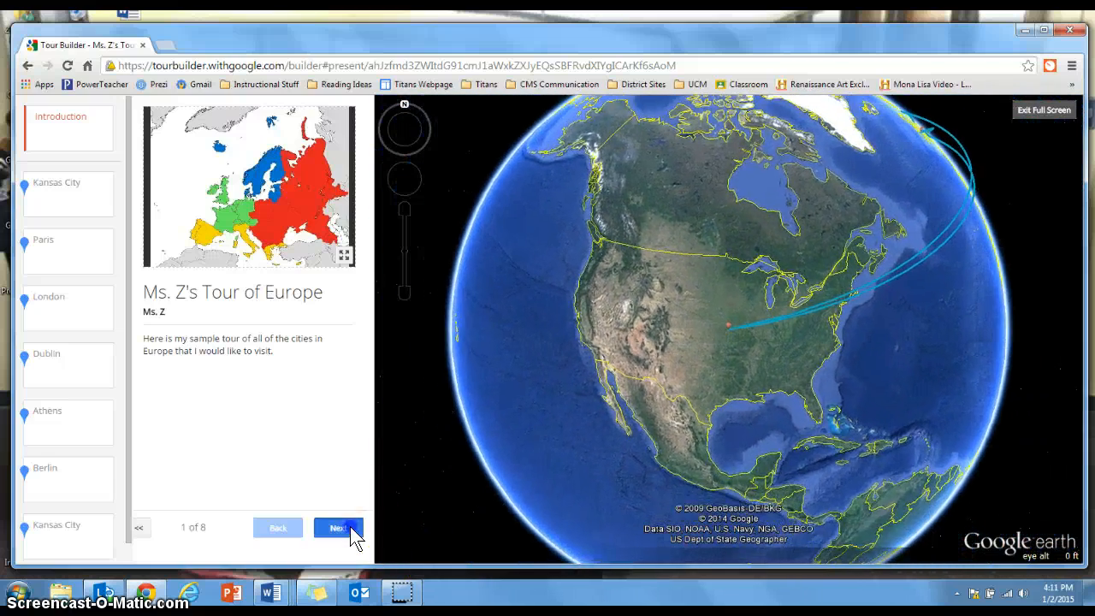
Advance the full-screen tour through Kansas City to Paris and leave the full-screen view
click(350, 528)
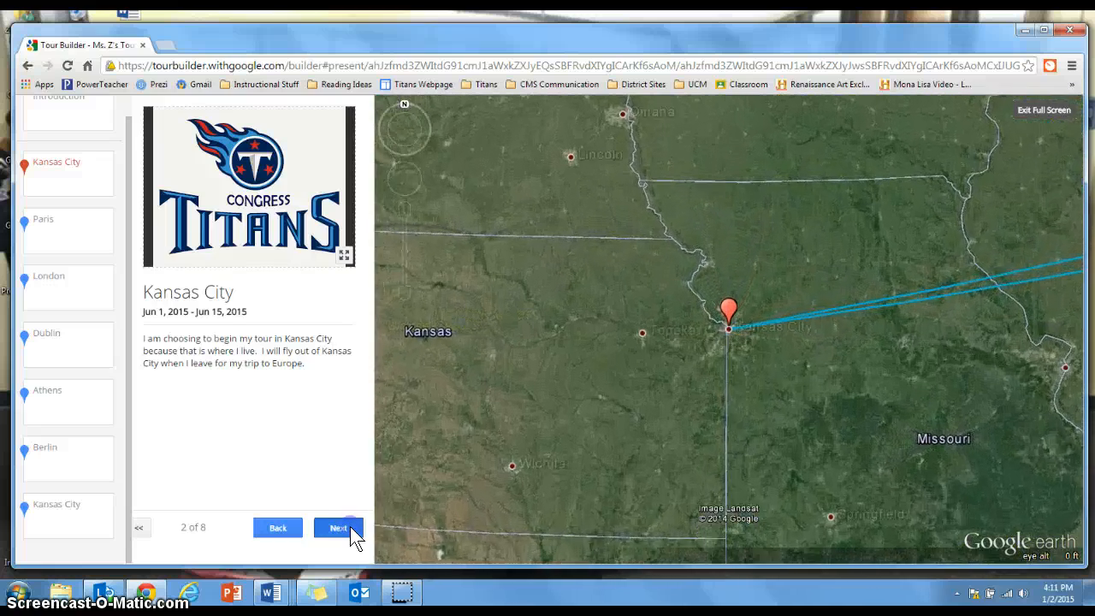
click(350, 528)
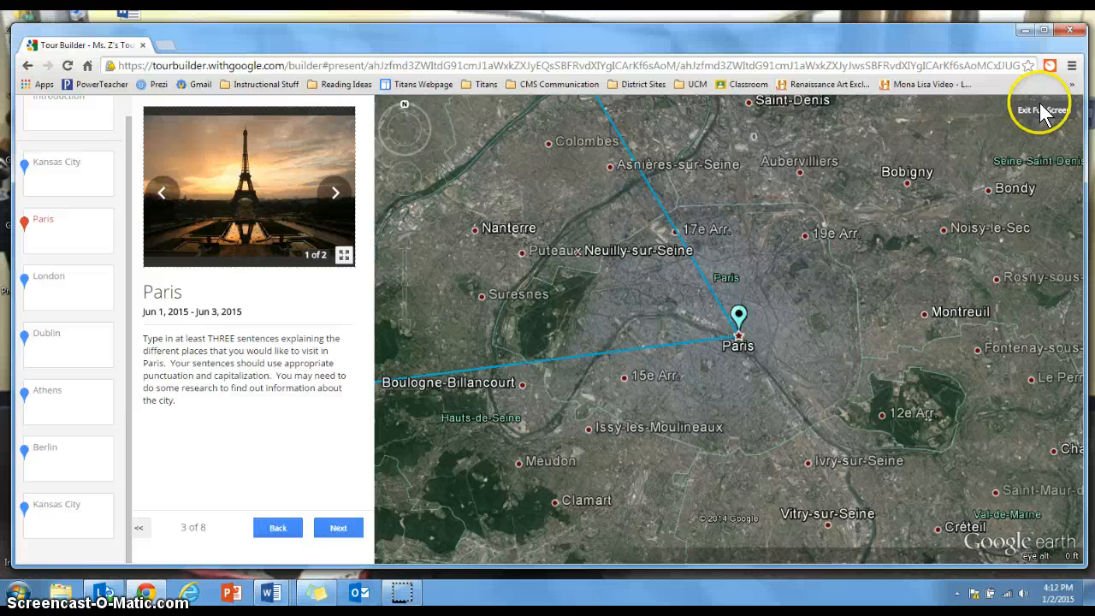
click(1042, 112)
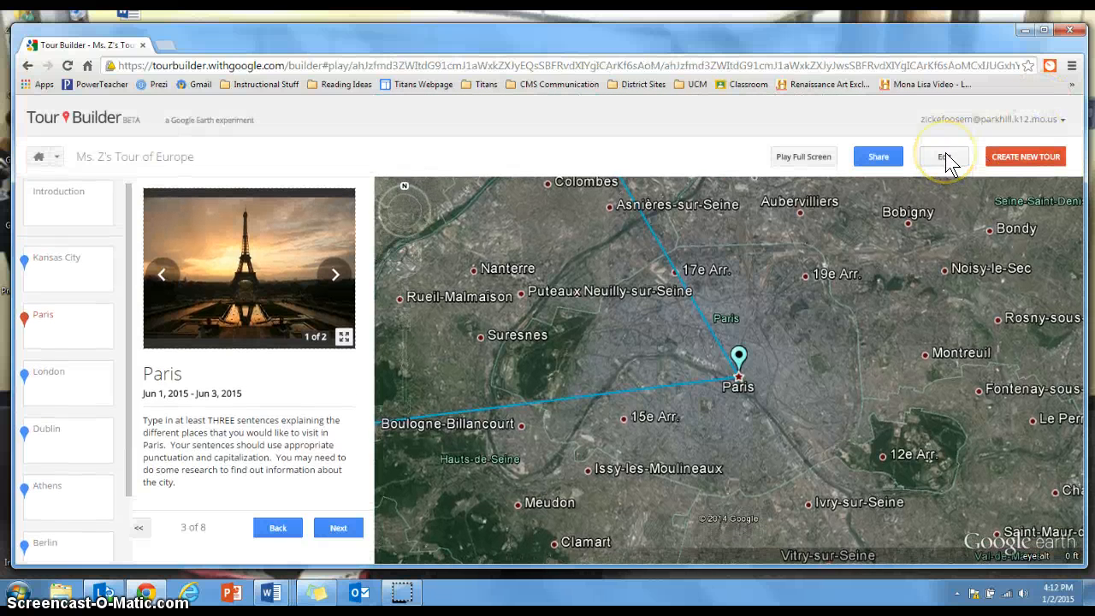
click(947, 163)
Open the tour's sharing settings, select the share link and set the visibility to Anyone who has the link
click(874, 160)
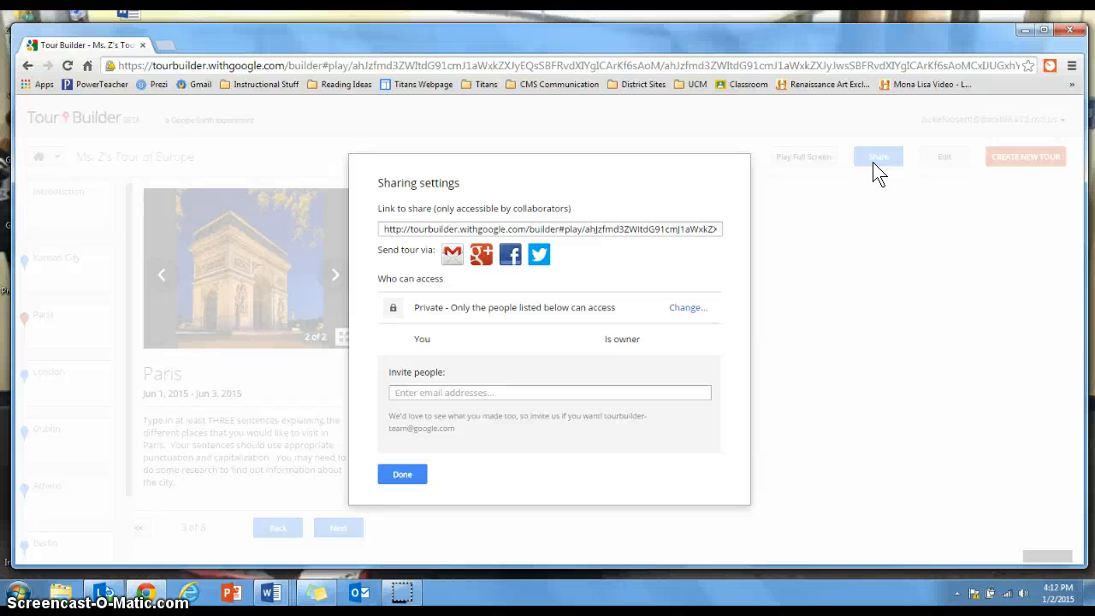
click(564, 229)
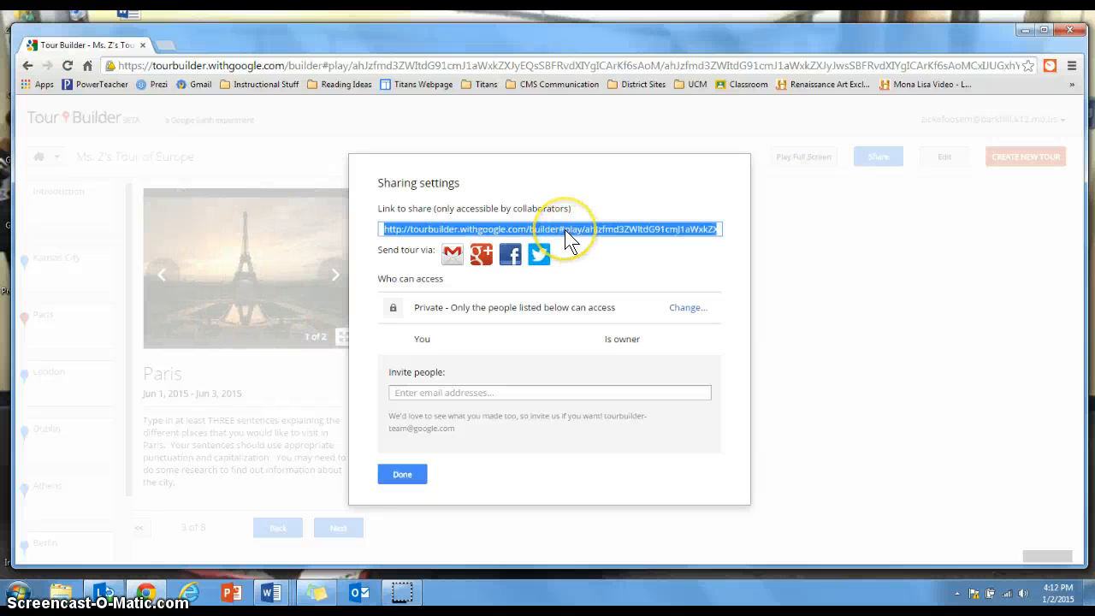
click(565, 229)
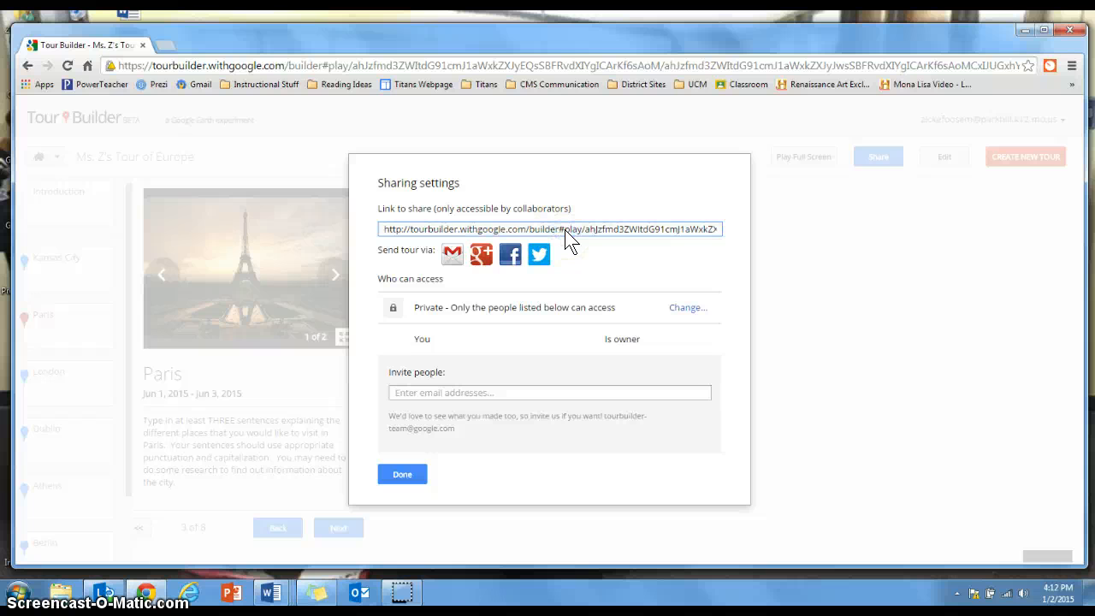
click(688, 307)
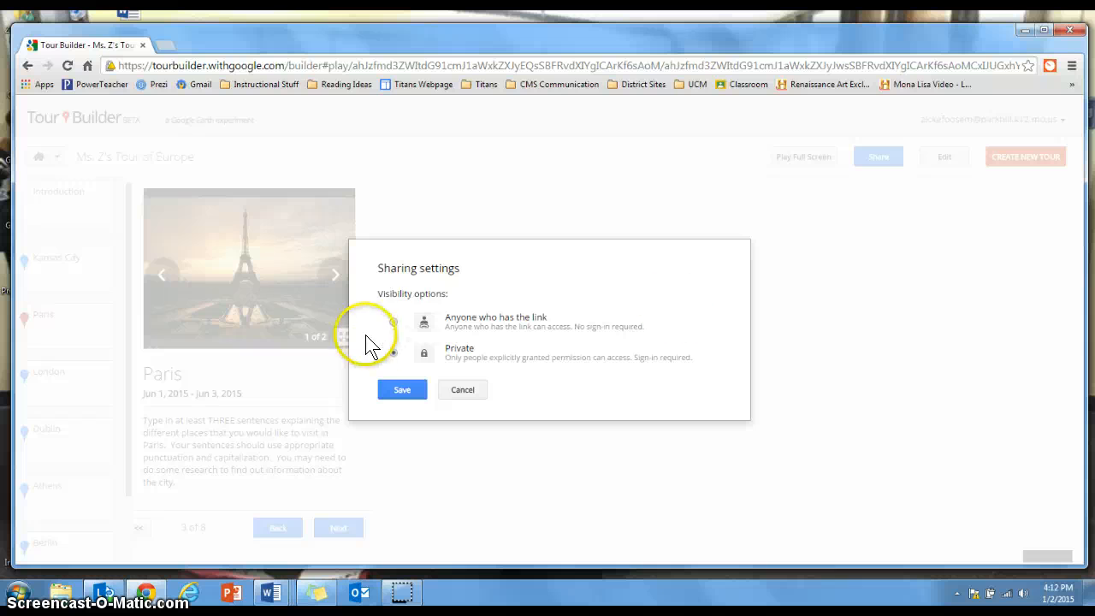
click(394, 323)
click(401, 390)
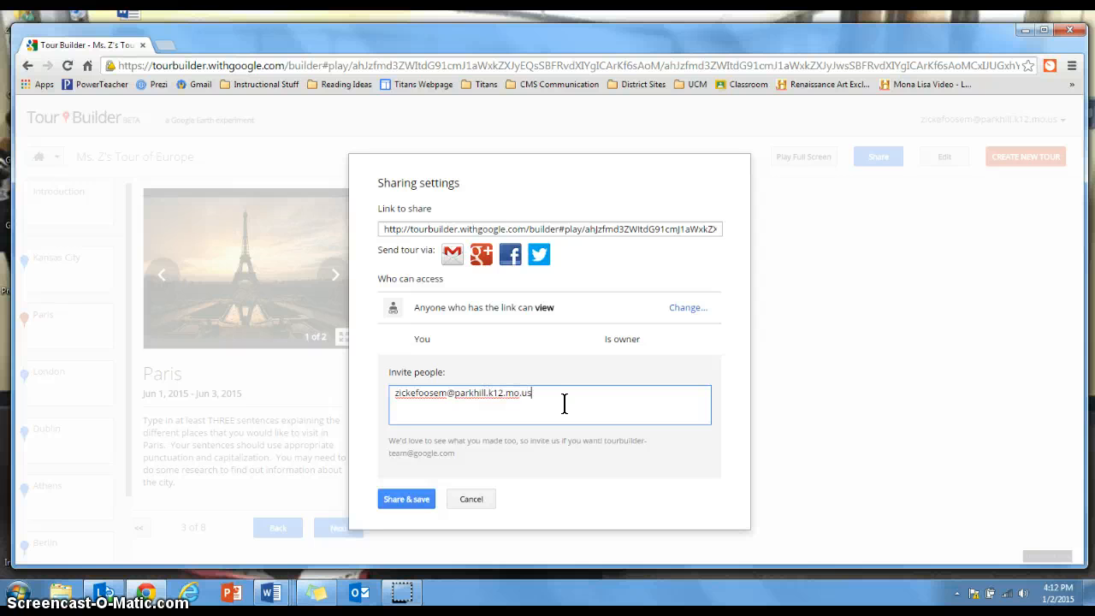
Invite a viewer by entering the person's e-mail address, save the sharing settings and close them
click(404, 496)
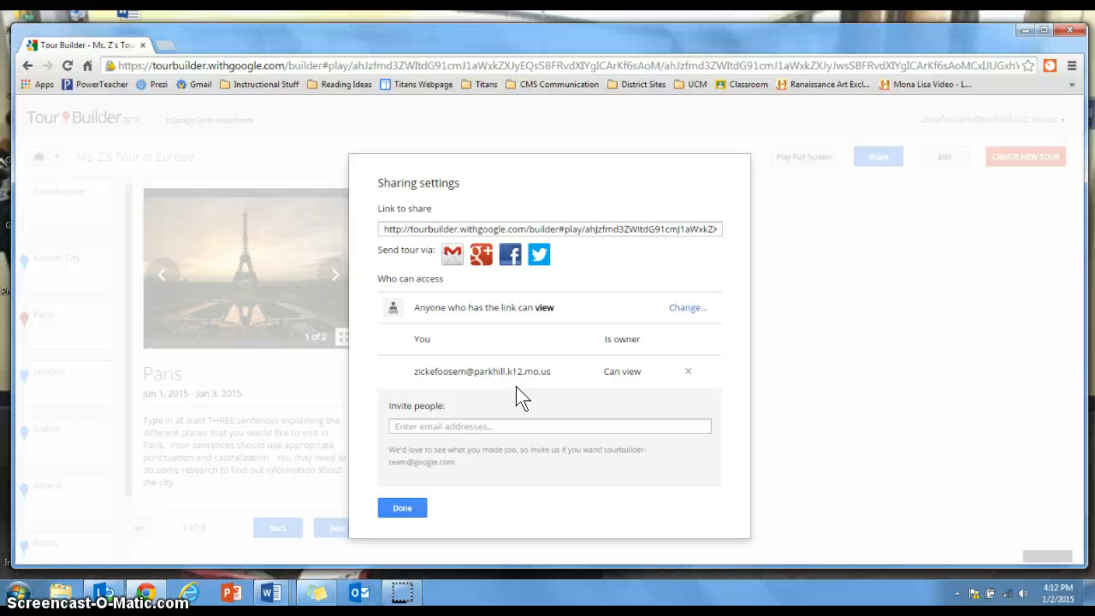
click(403, 509)
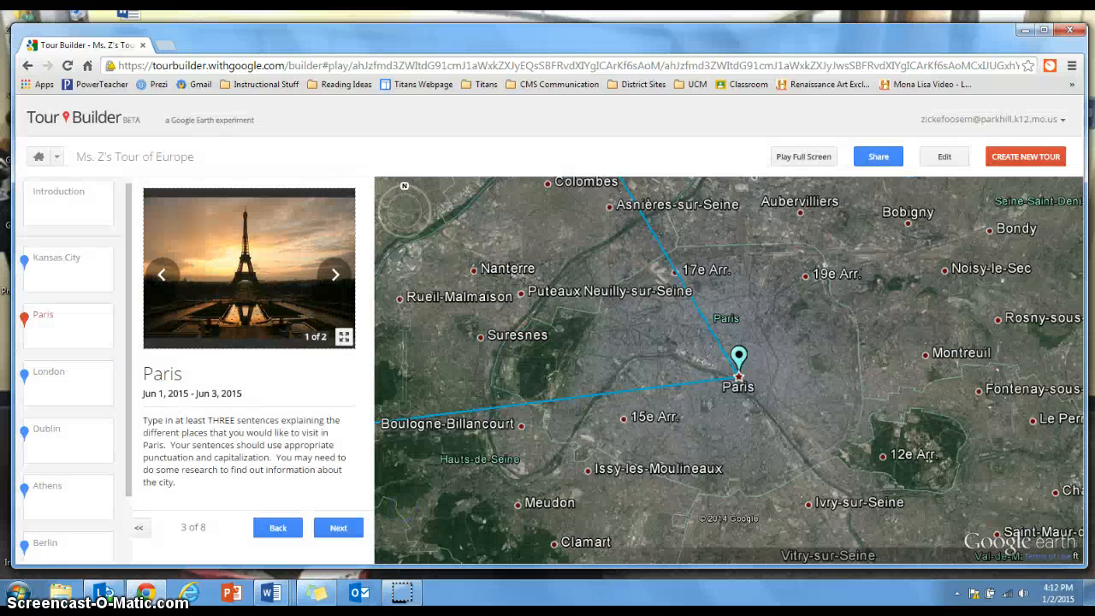
Return to the Tour Builder home page and open the list of own tours
click(47, 156)
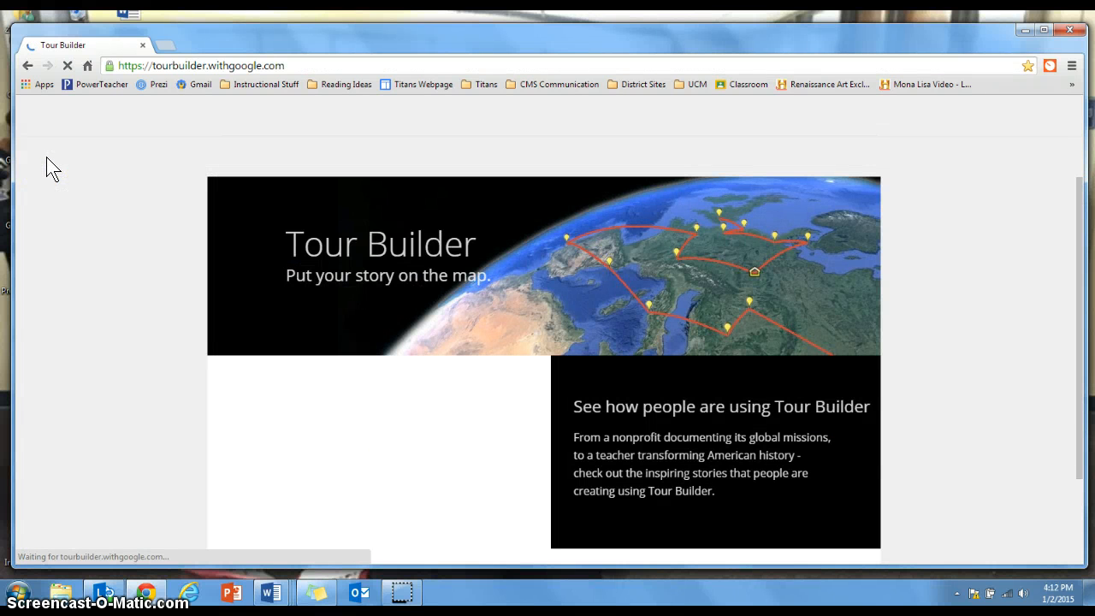
click(363, 241)
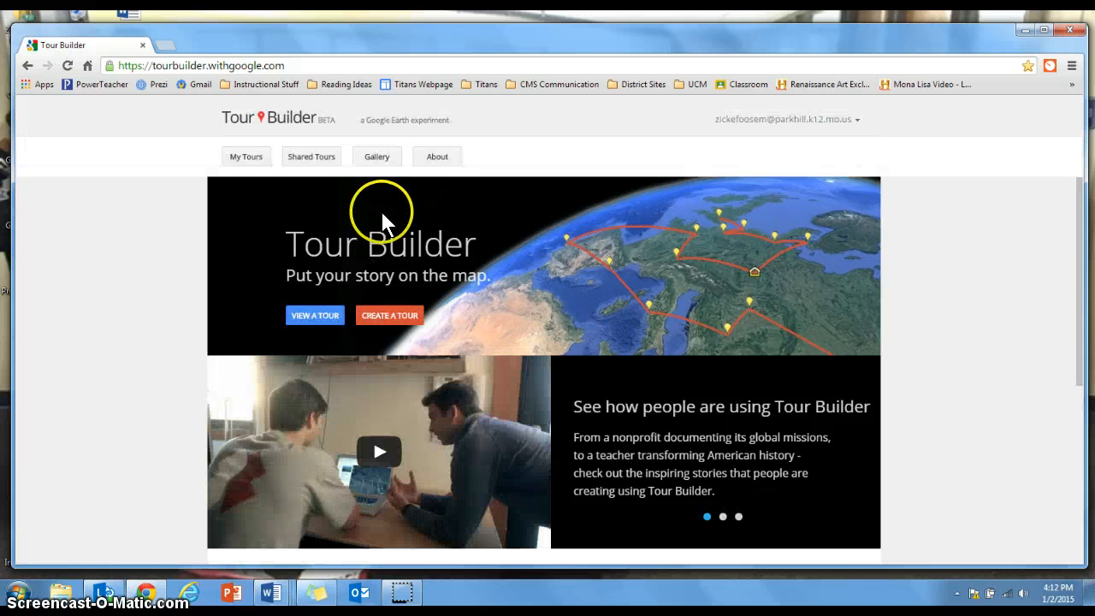
click(261, 157)
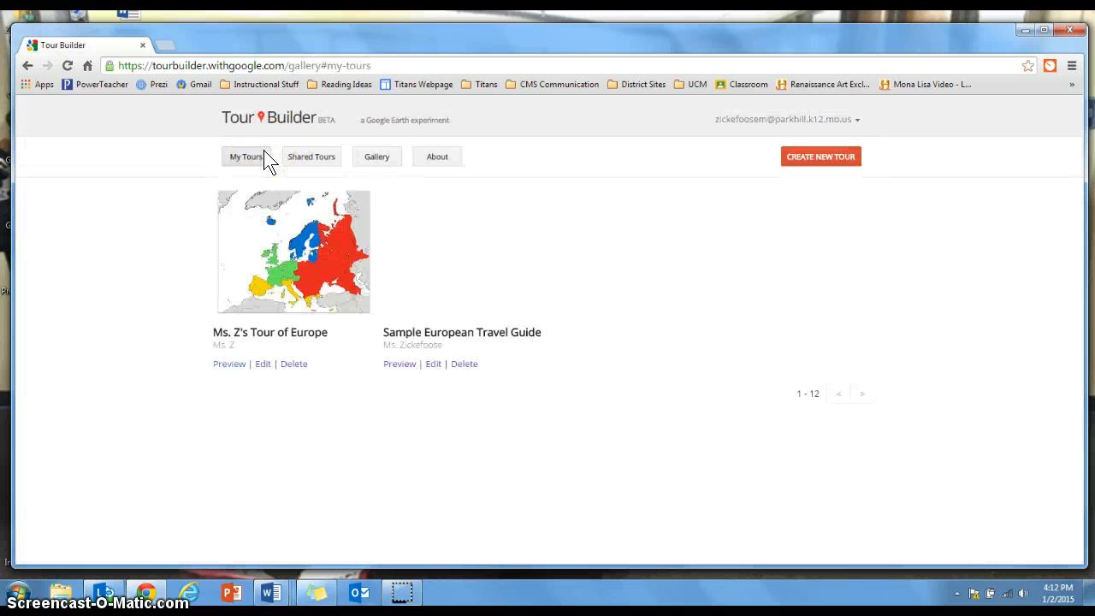